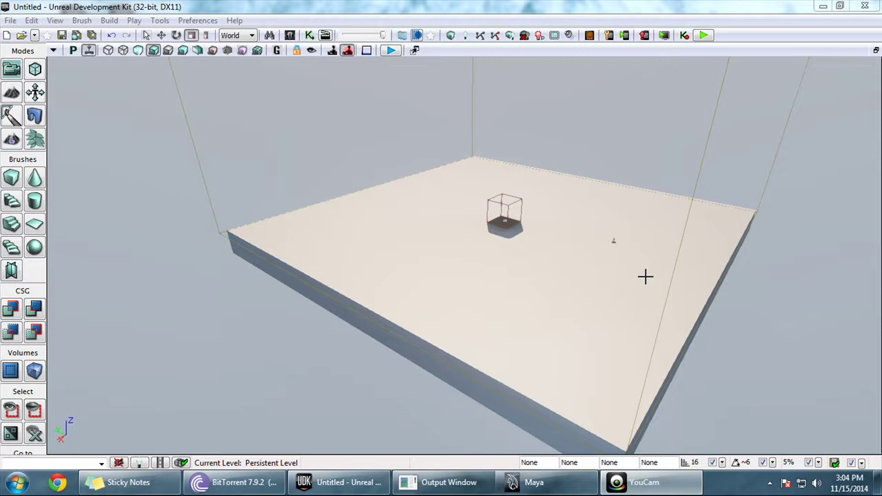
- Switch to Maya and import creature.fbx from the MAYA FBX folder into the empty scene
click(550, 481)
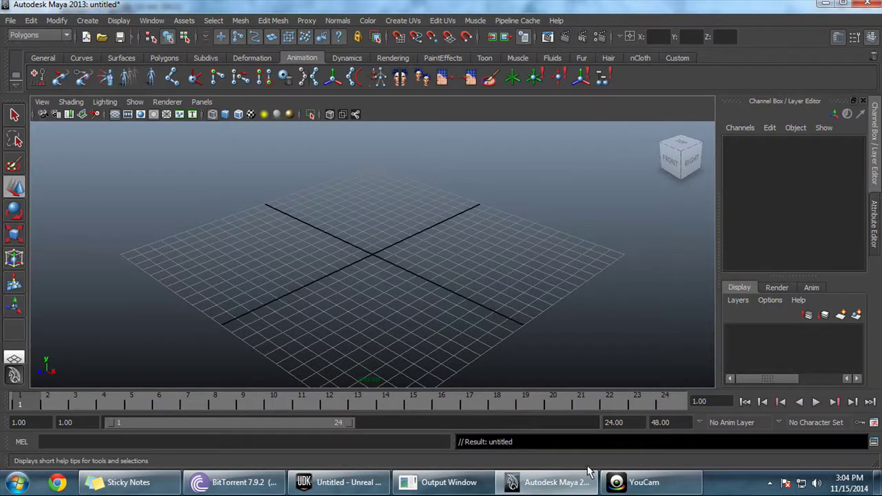
click(11, 21)
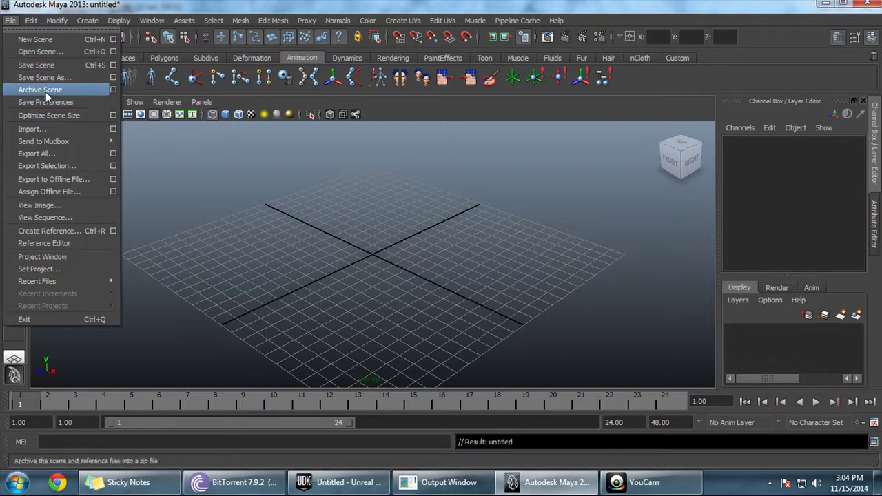
click(58, 131)
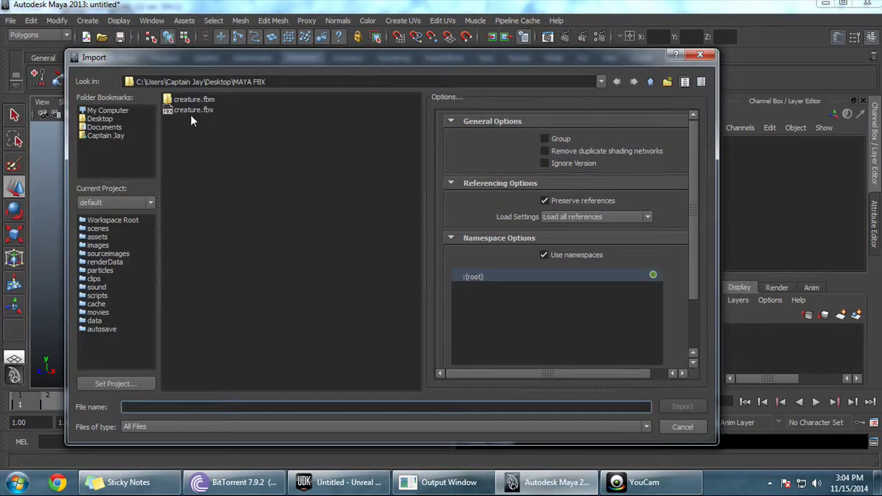
double_click(193, 111)
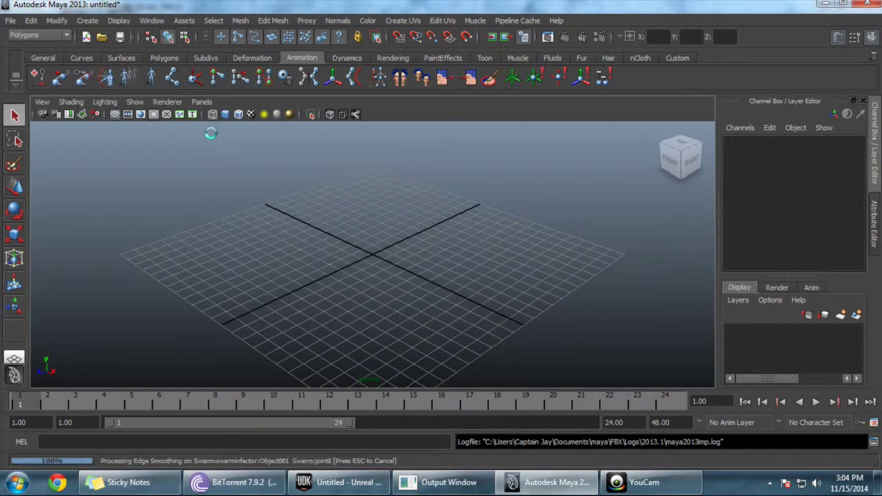
click(202, 101)
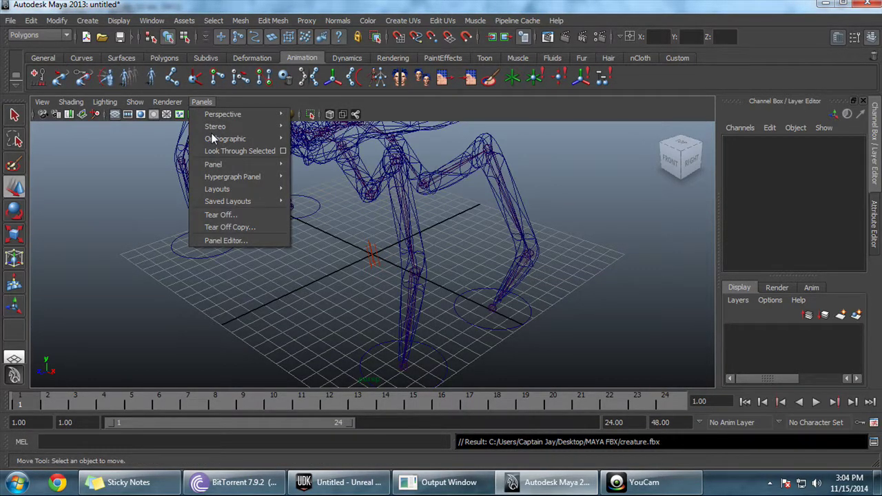
click(144, 197)
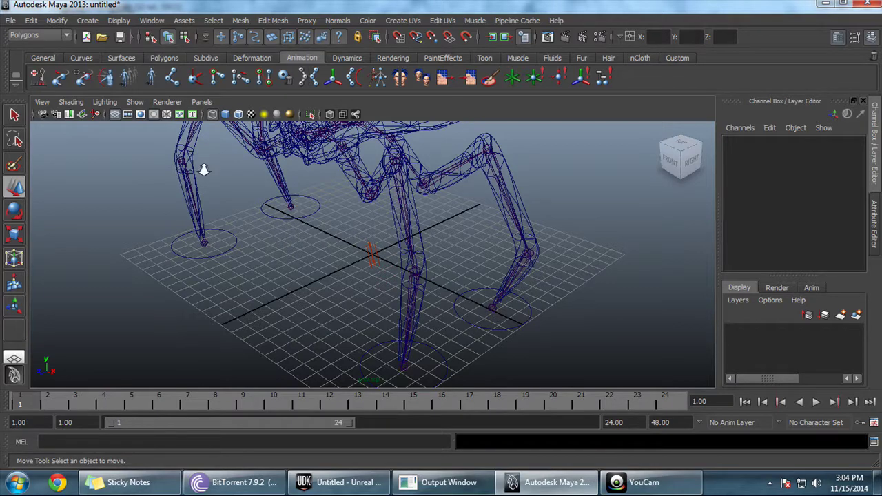
scroll(225, 155, down, 3)
scroll(225, 154, down, 5)
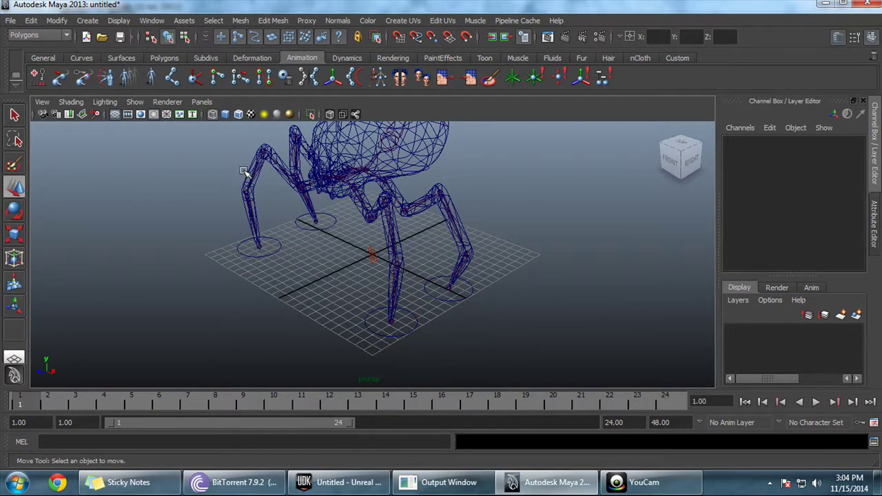
- Select the creature's body mesh and apply Smooth with the default settings
alt+drag(246, 172, 176, 203)
click(384, 202)
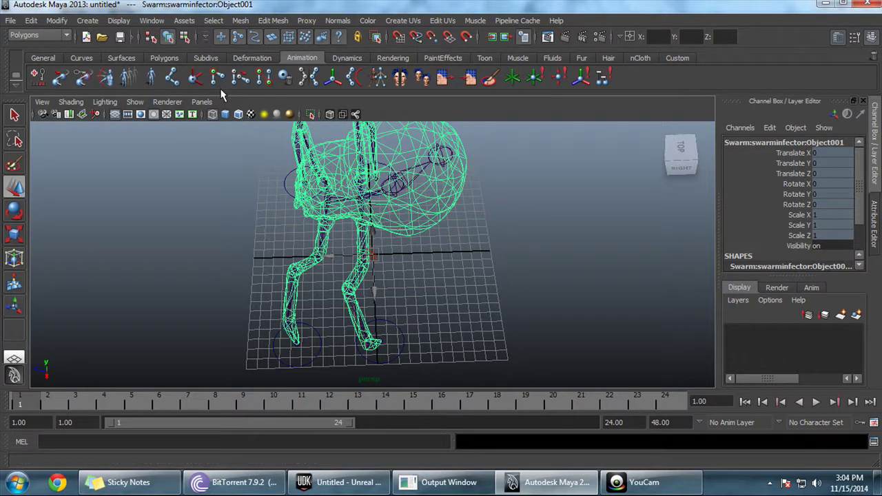
key(3)
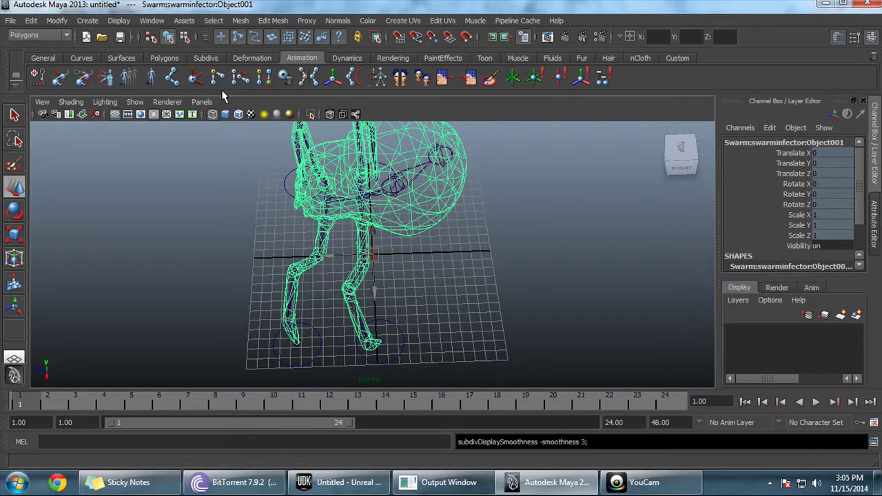
click(237, 21)
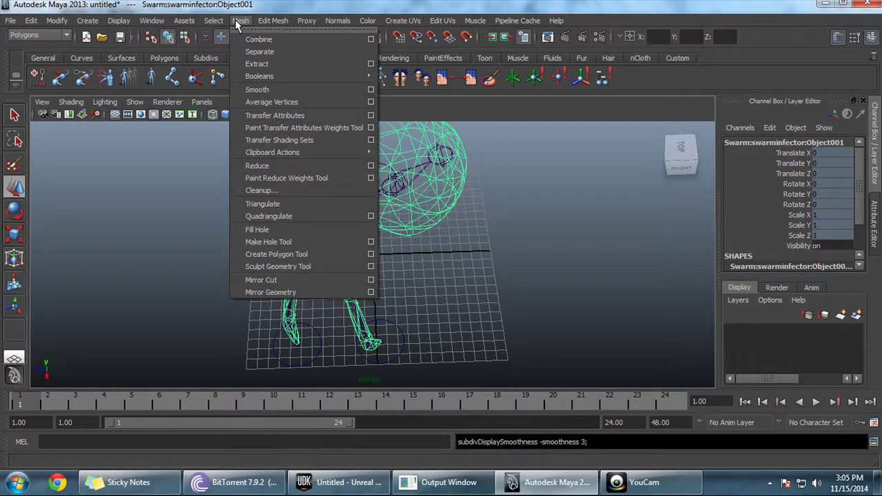
click(257, 89)
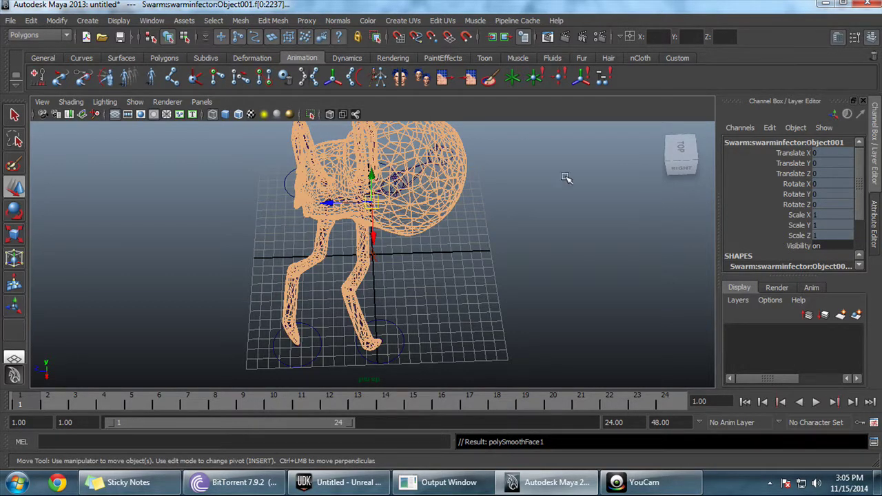
alt+drag(565, 178, 651, 162)
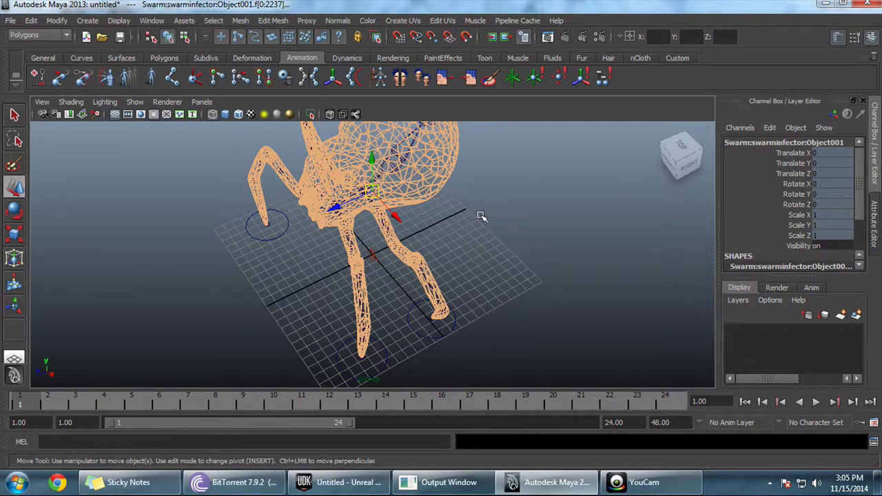
- Inspect the creature in shaded and high-quality display from several sides, then return the viewport to wireframe
key(3)
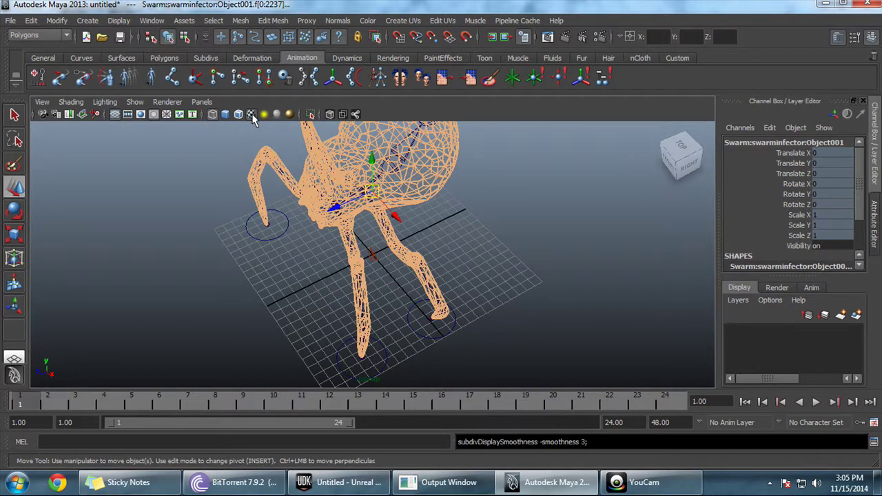
key(5)
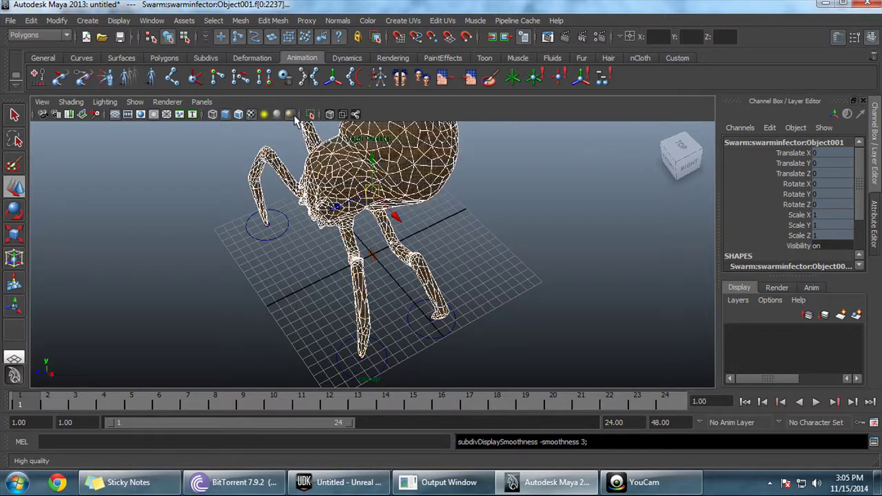
click(478, 172)
alt+drag(455, 184, 485, 209)
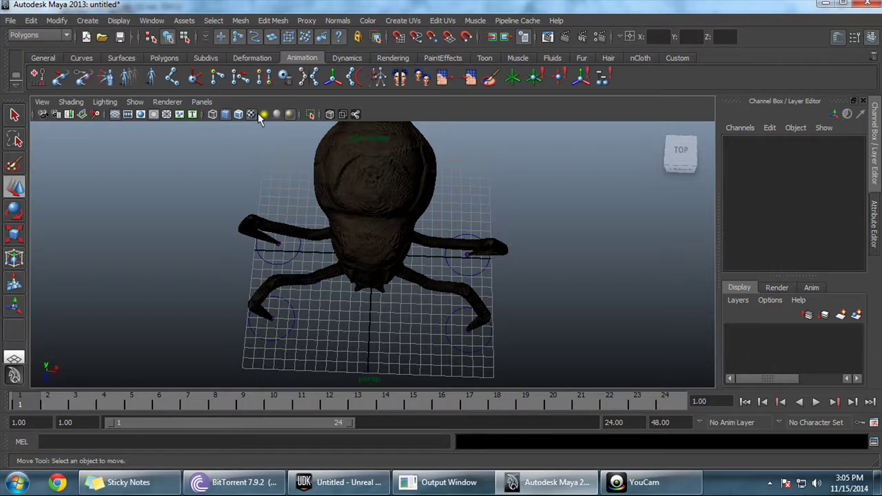
click(290, 114)
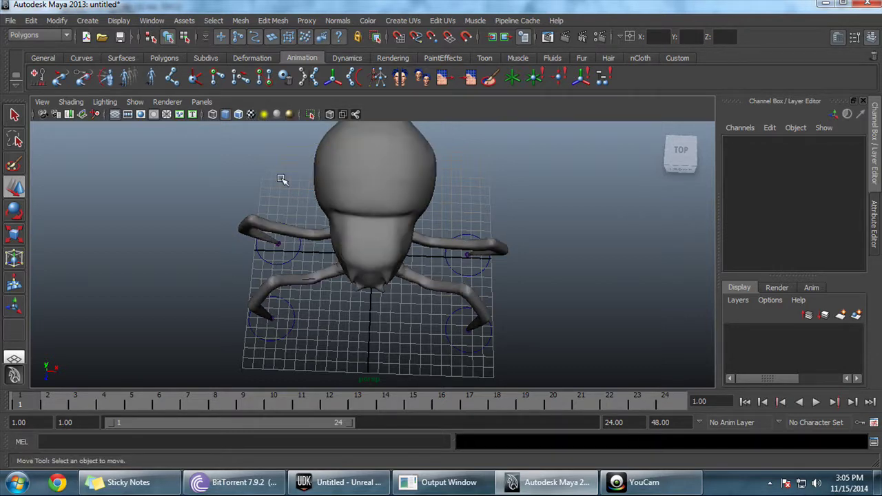
alt+drag(281, 180, 308, 146)
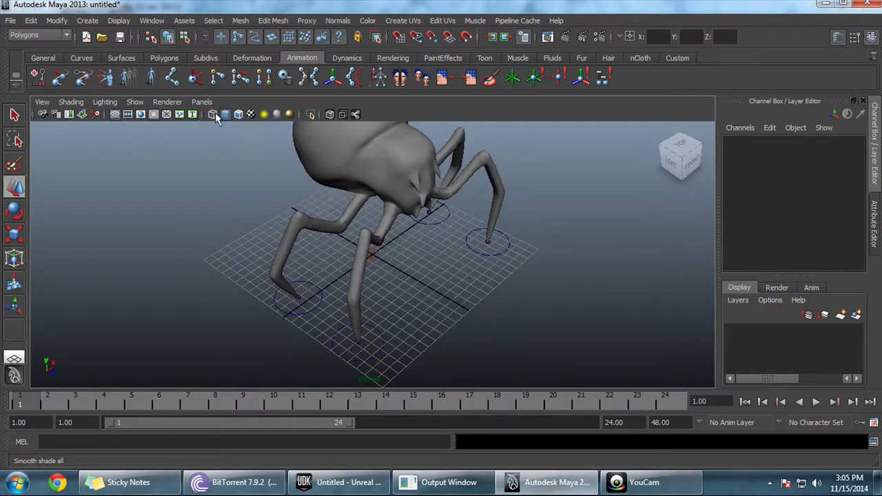
click(215, 113)
alt+drag(343, 194, 255, 193)
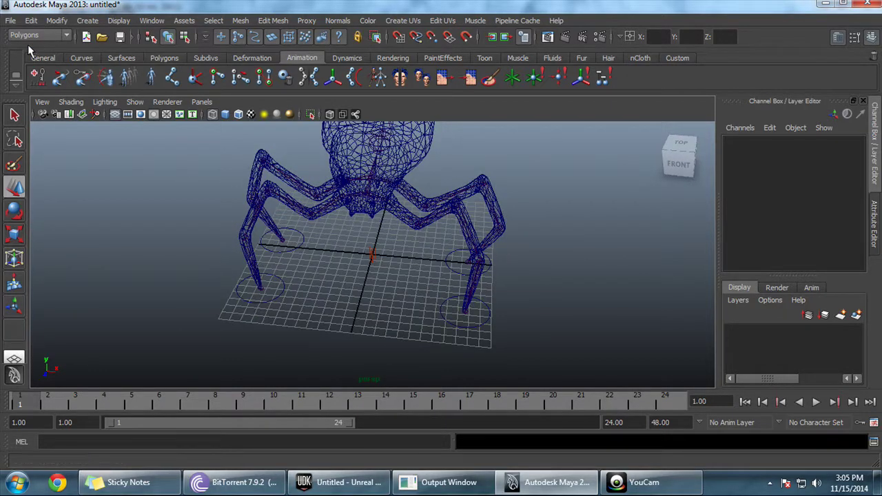
- Export the whole scene as FBX to creature.fbx in the MAYA FBX folder, replacing the existing file
click(11, 21)
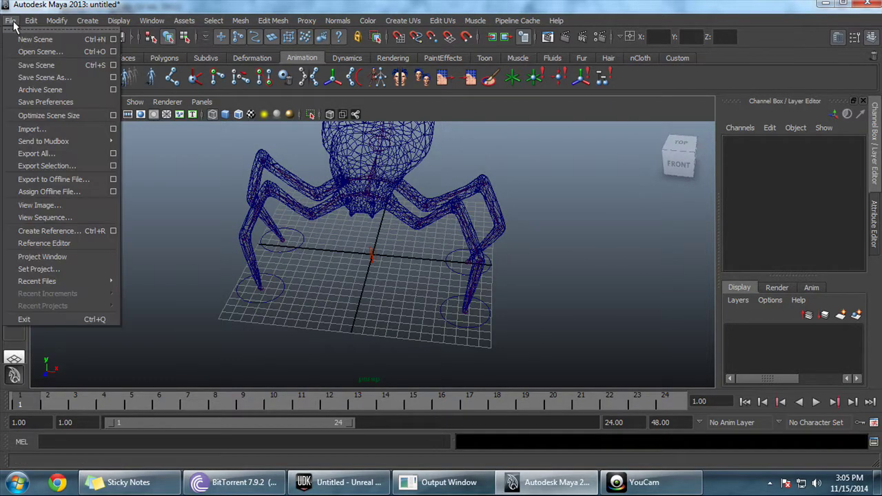
click(59, 154)
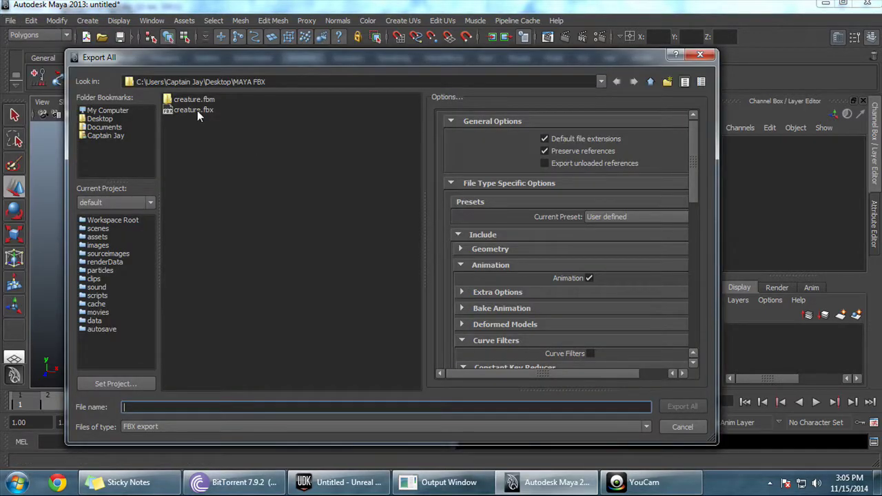
double_click(197, 110)
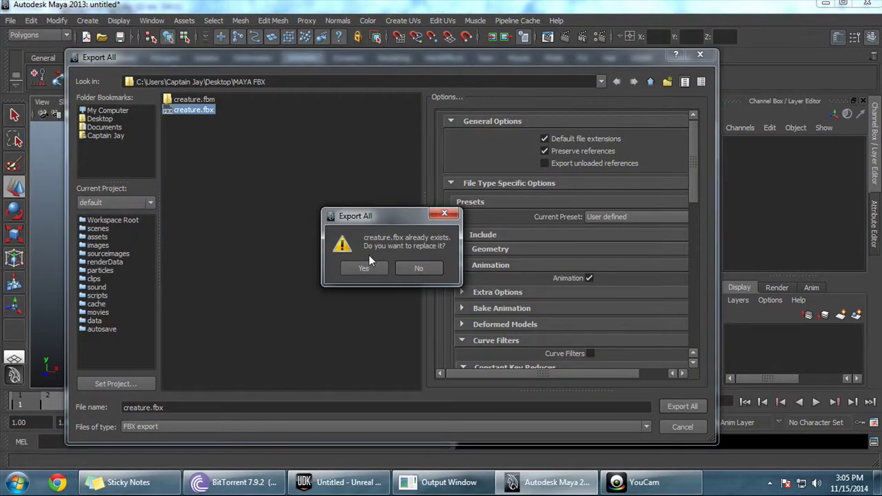
click(356, 269)
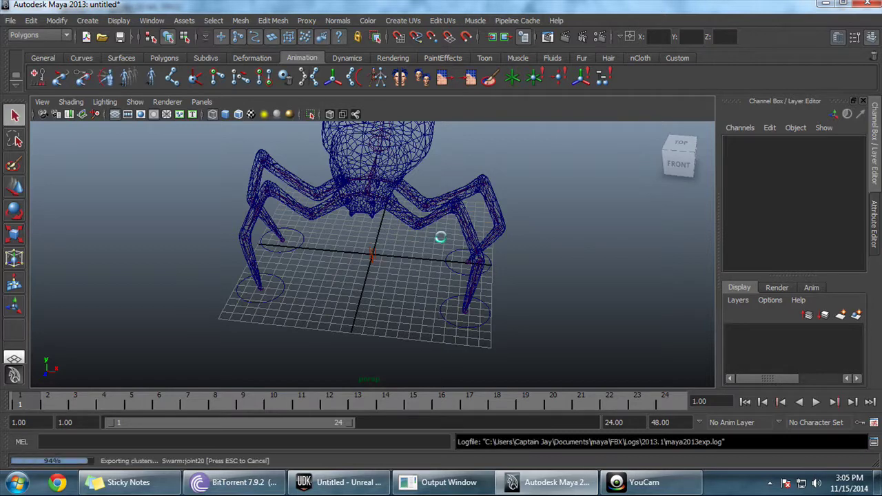
- Extend the playback range over the full timeline and set the animation end time to frame 30
mouse_move(480, 213)
alt+mouse_down()
mouse_move(478, 179)
mouse_move(386, 176)
mouse_move(461, 213)
alt+mouse_up()
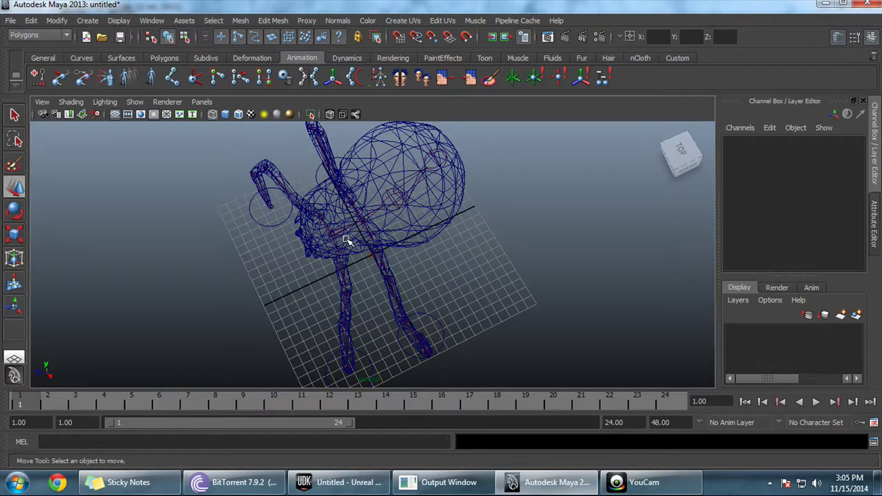
alt+drag(259, 280, 286, 238)
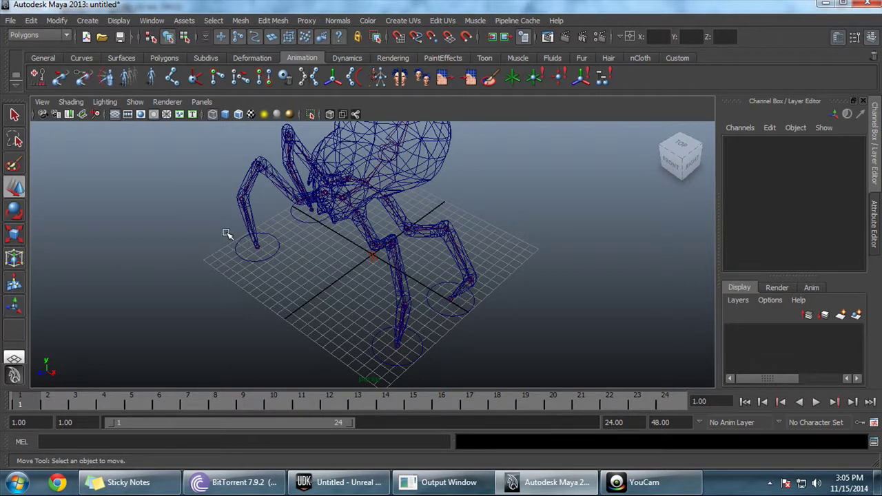
alt+drag(220, 243, 282, 222)
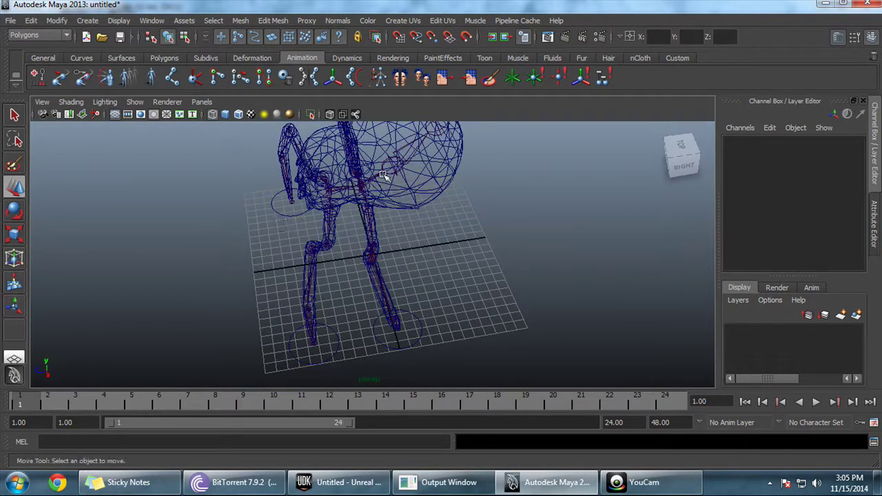
alt+drag(395, 168, 388, 184)
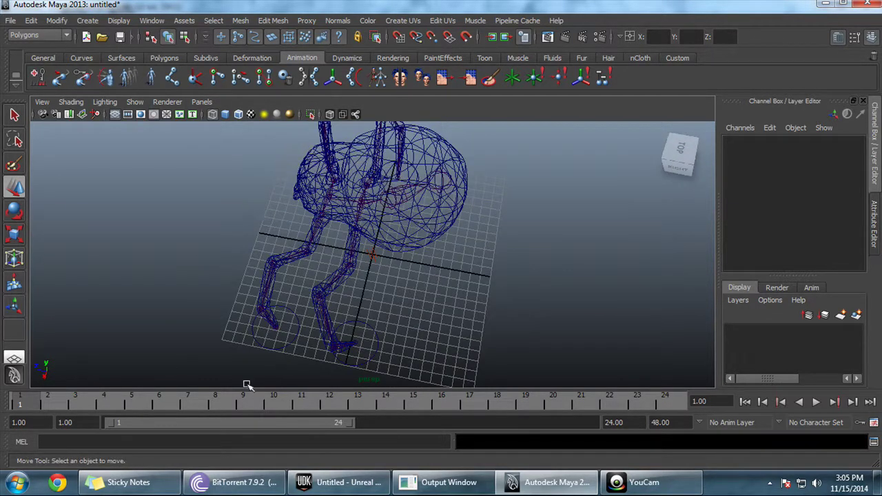
drag(350, 422, 643, 423)
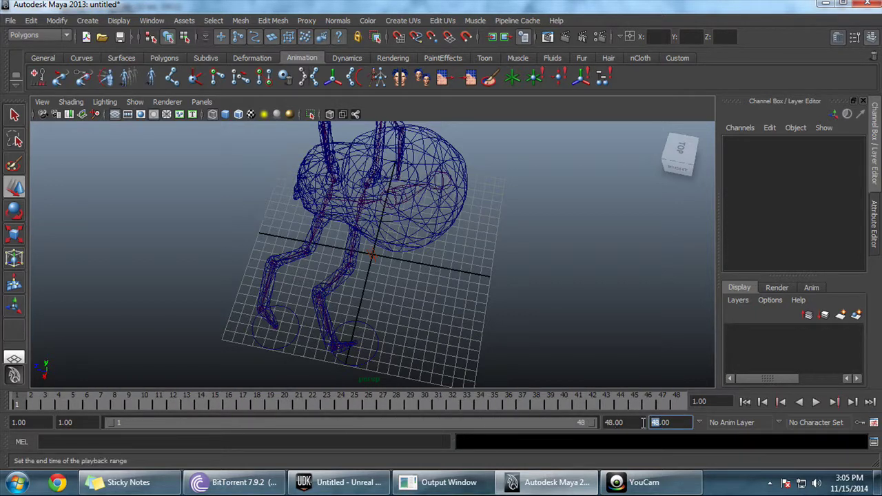
text(30)
key(Return)
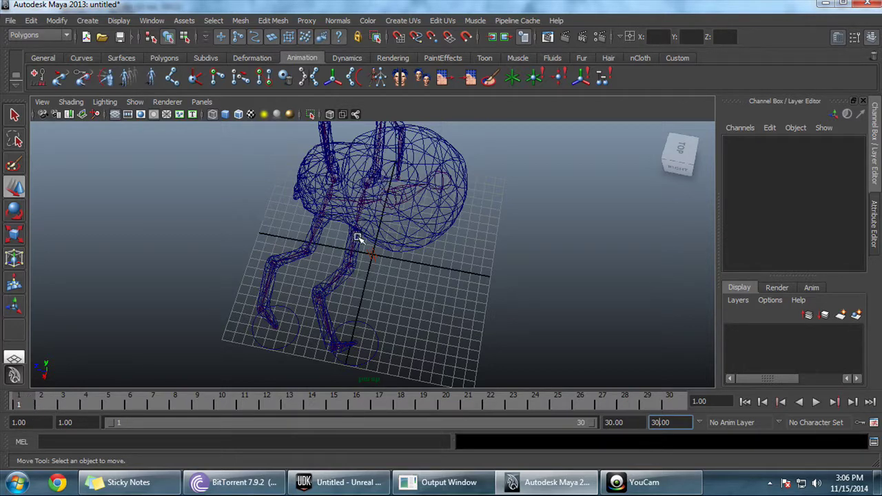
- Key the abdomen joint (joint23) at frame 1, and at frame 10 rotate it to about X 19.49, Y 11.95, Z 36.38
click(393, 191)
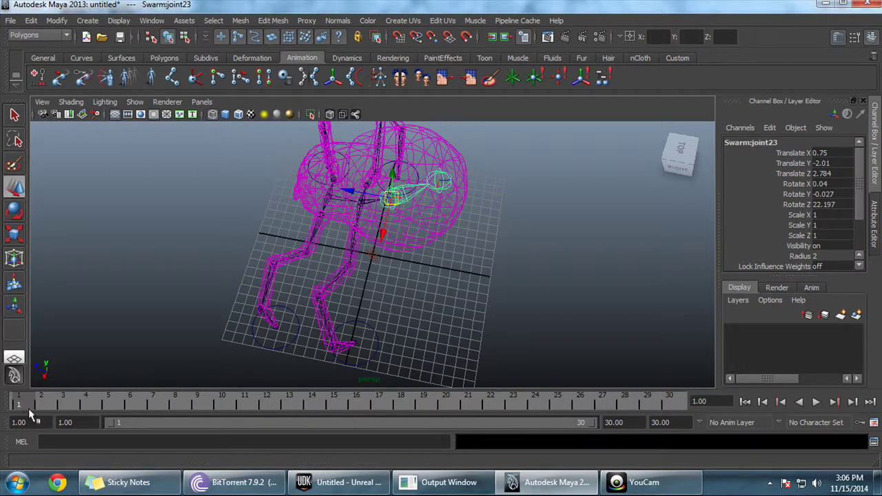
key(s)
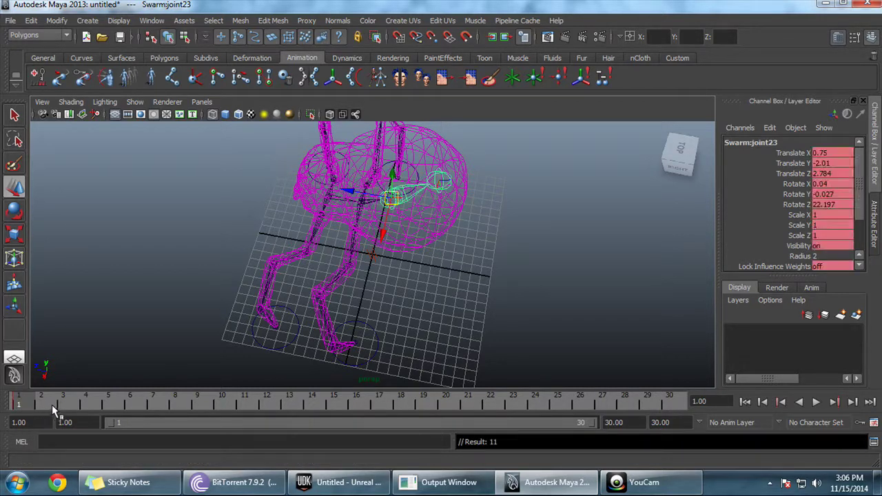
click(222, 404)
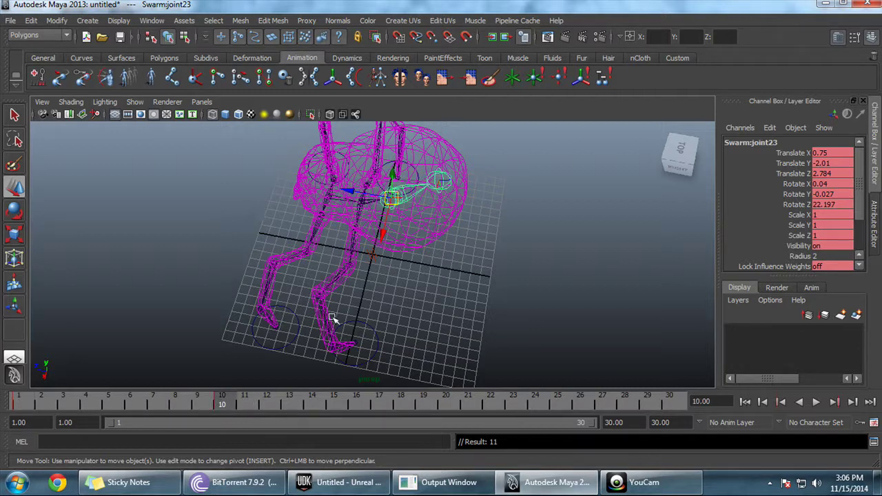
click(24, 211)
mouse_move(456, 187)
mouse_down()
mouse_move(433, 170)
mouse_move(448, 181)
mouse_up()
alt+drag(528, 200, 237, 197)
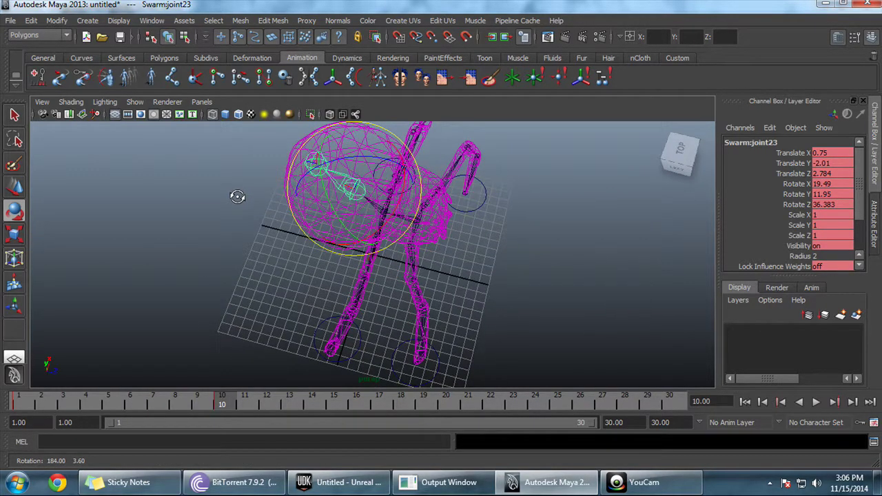
- Display the creature shaded and examine the rotated abdomen from behind, with high-quality rendering on and off
click(289, 114)
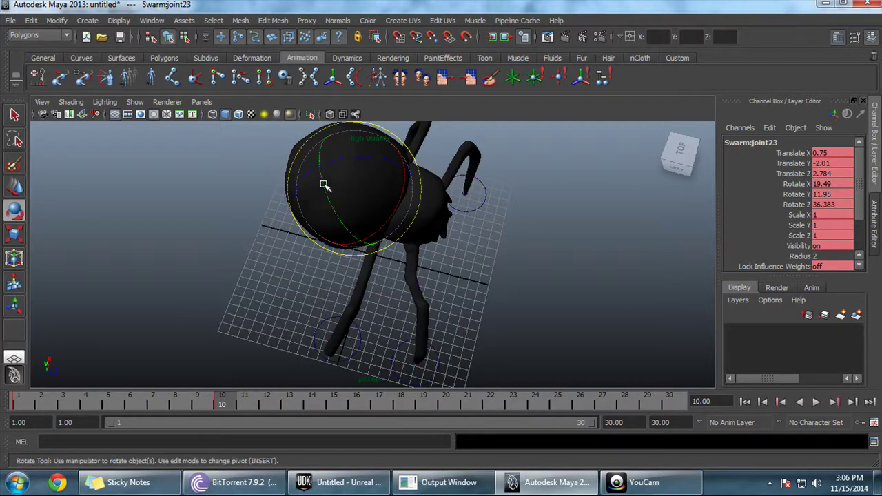
alt+drag(255, 192, 499, 198)
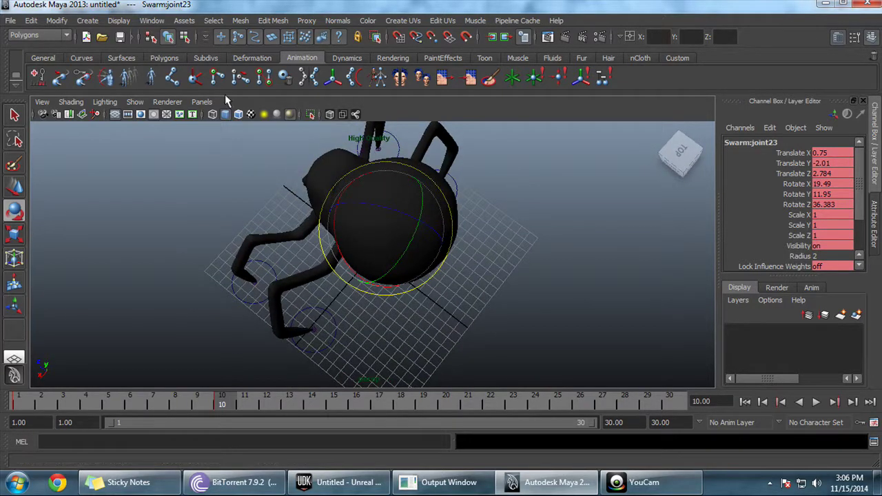
click(289, 114)
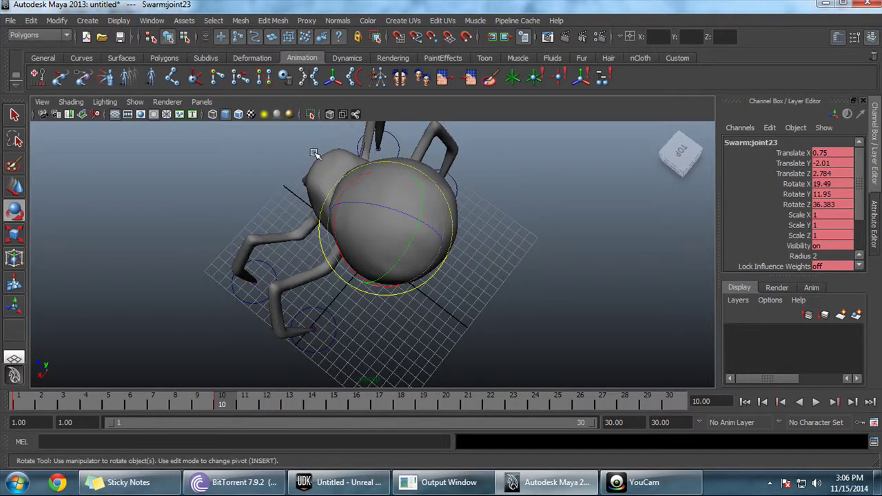
- In wireframe, rotate the abdomen joint (joint23) to about X 0.04, Y 22.43, Z 22.21 at frame 10 and key it
click(213, 115)
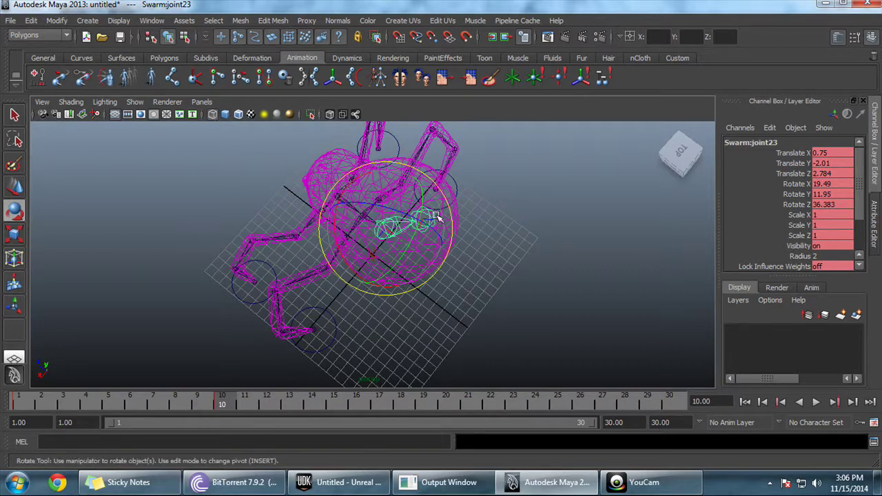
alt+drag(416, 260, 441, 246)
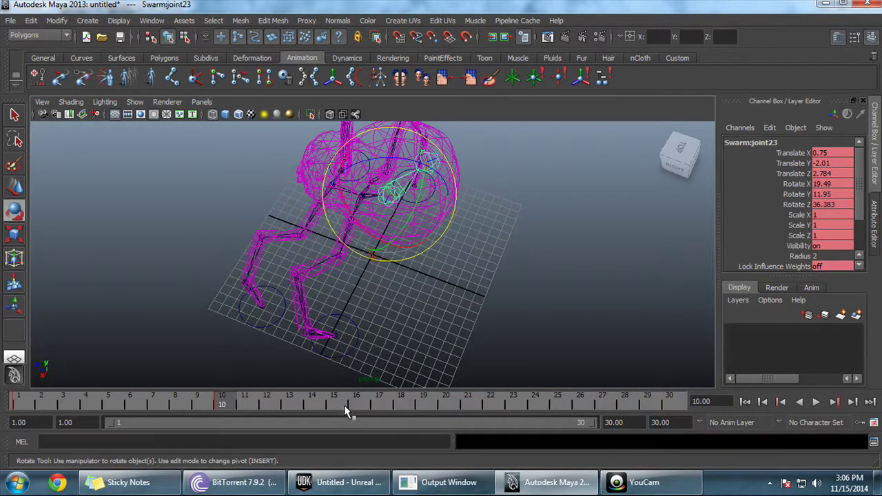
click(388, 403)
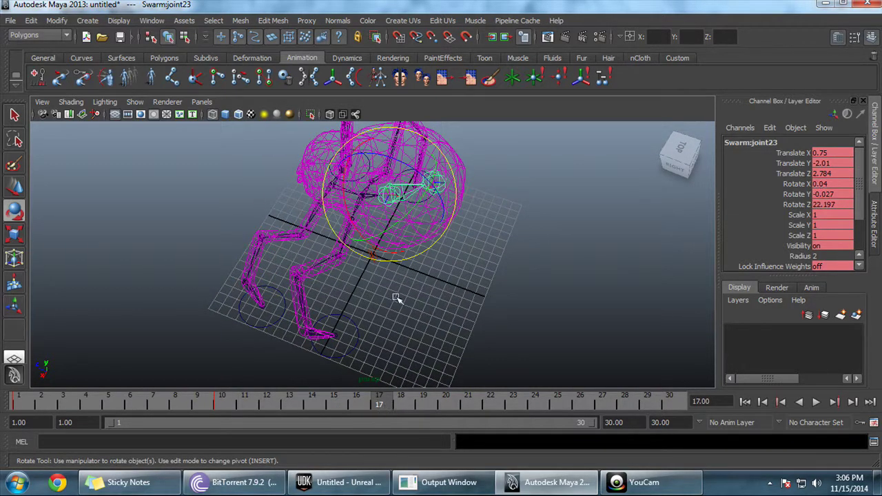
click(224, 403)
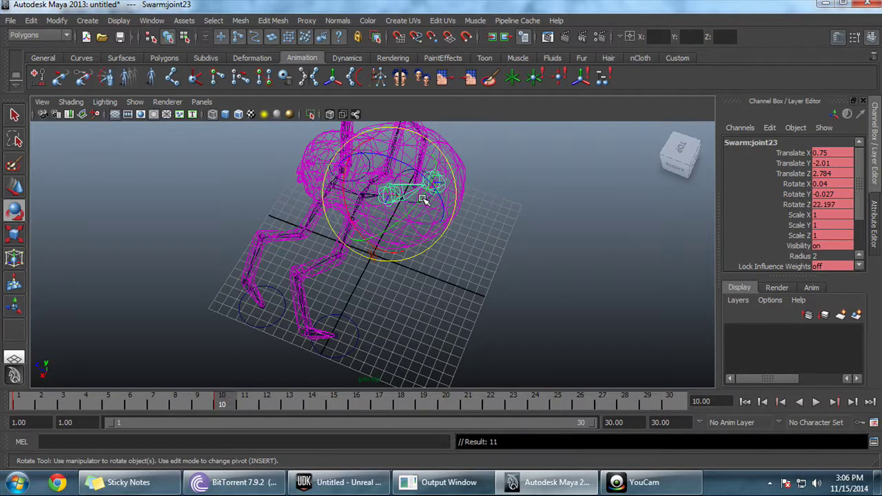
drag(422, 198, 441, 176)
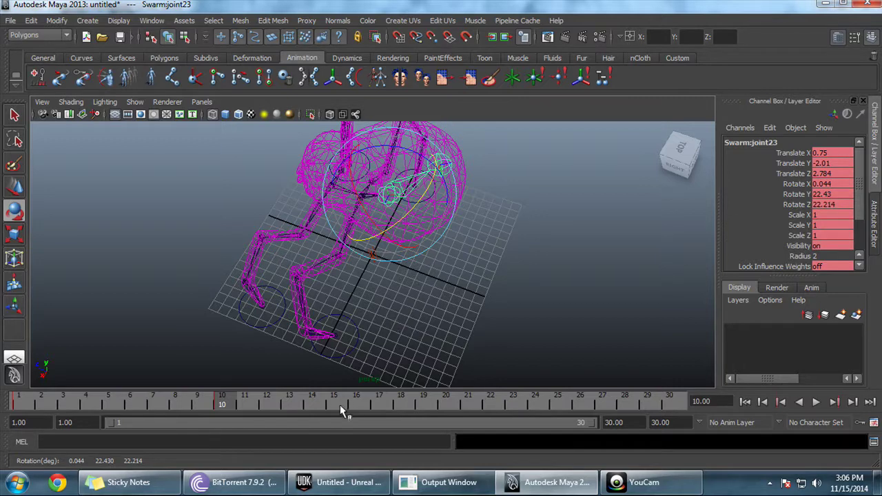
key(s)
- Try rotating the abdomen joint to about Y -38.14 at frame 17, and key the joint at frame 20
click(392, 403)
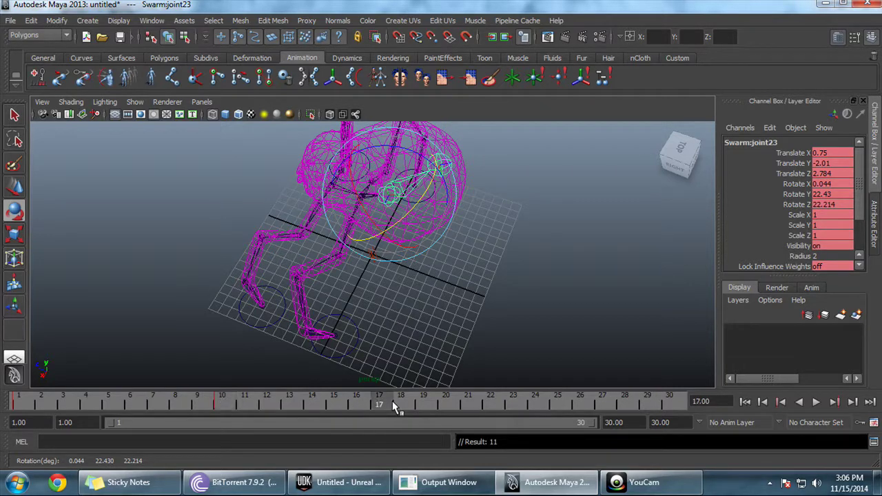
drag(429, 186, 388, 235)
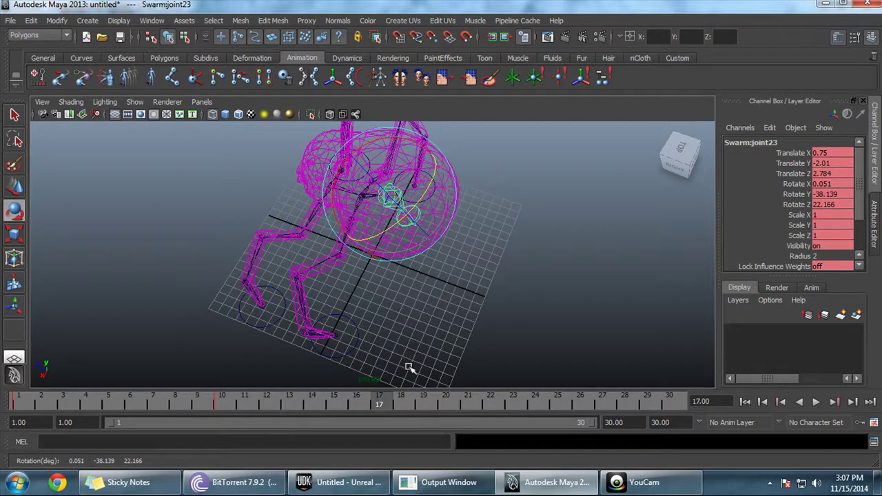
key(s)
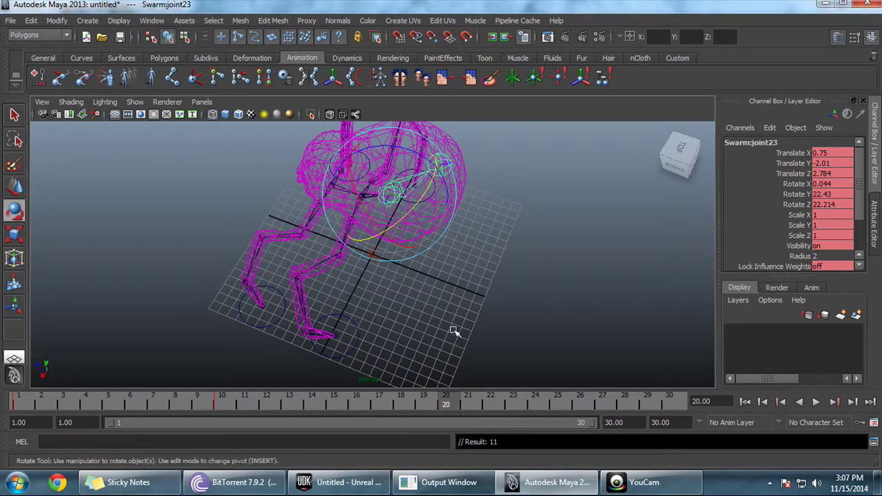
- Try a rotation of about X -7.89, Y -30.69, Z 37.46 at frame 20, and key about X 2.14, Y 1.06, Z 27.33 at frame 26
drag(433, 186, 398, 194)
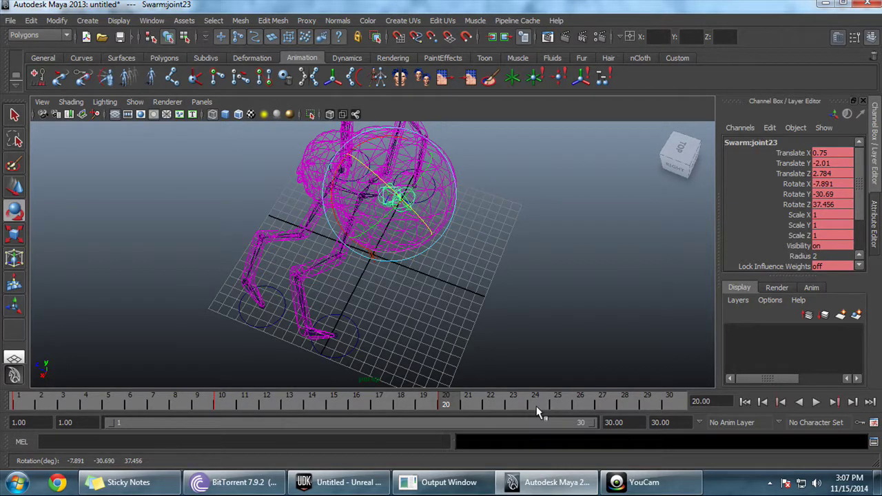
click(577, 403)
key(s)
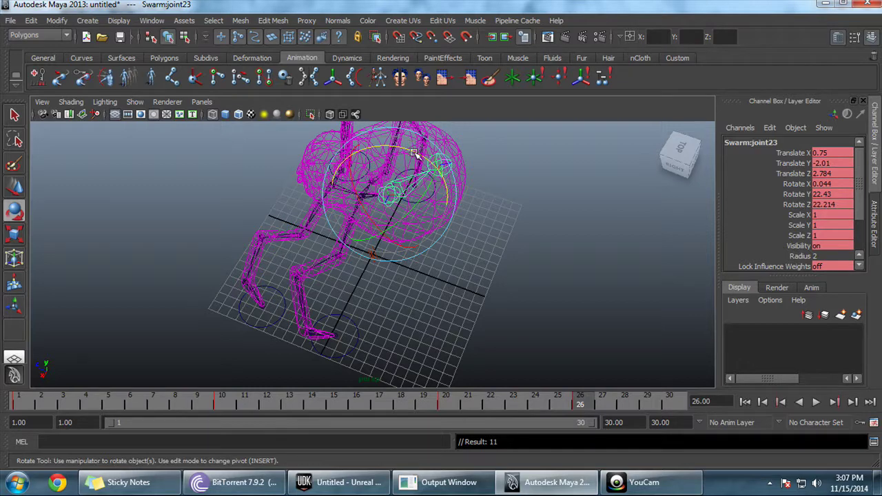
drag(416, 154, 418, 204)
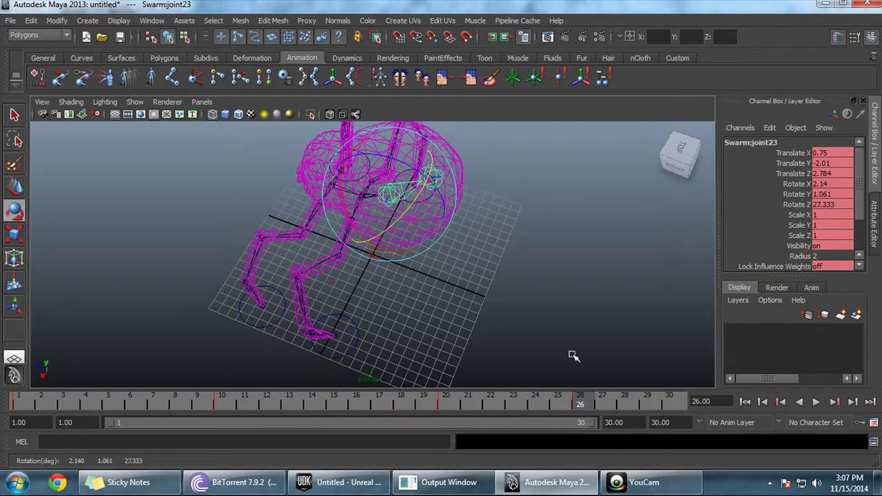
- Copy the abdomen joint's key from frame 1 and paste it at frame 30
click(13, 402)
right_click(13, 403)
click(64, 247)
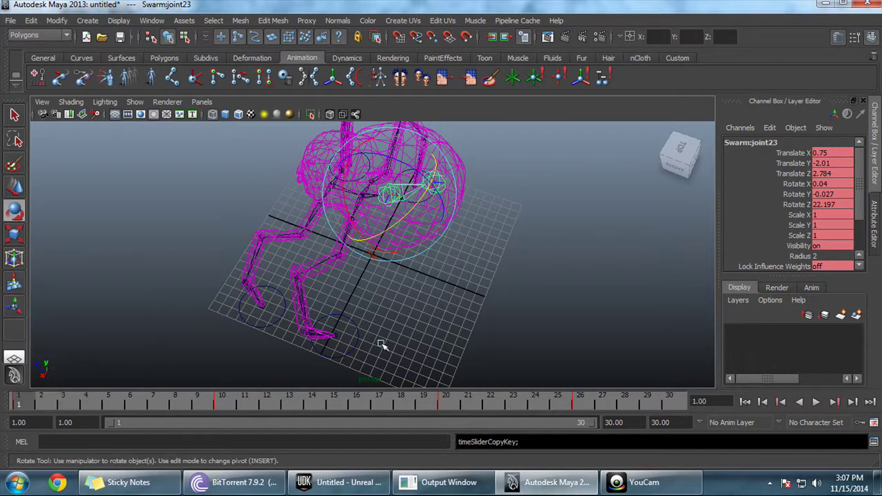
click(666, 400)
right_click(665, 400)
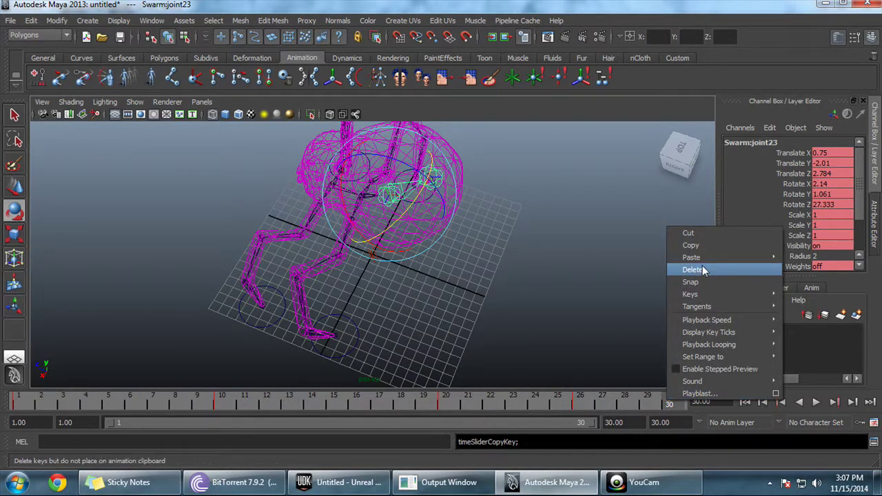
mouse_move(707, 260)
click(803, 264)
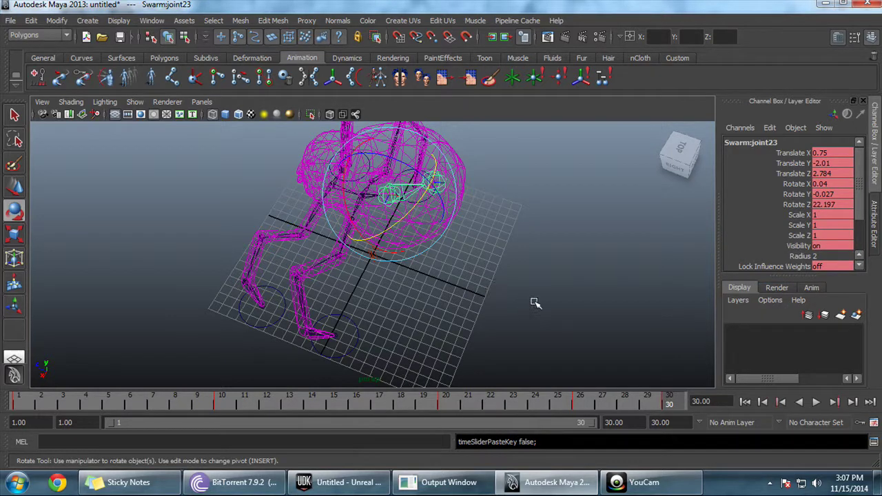
click(159, 21)
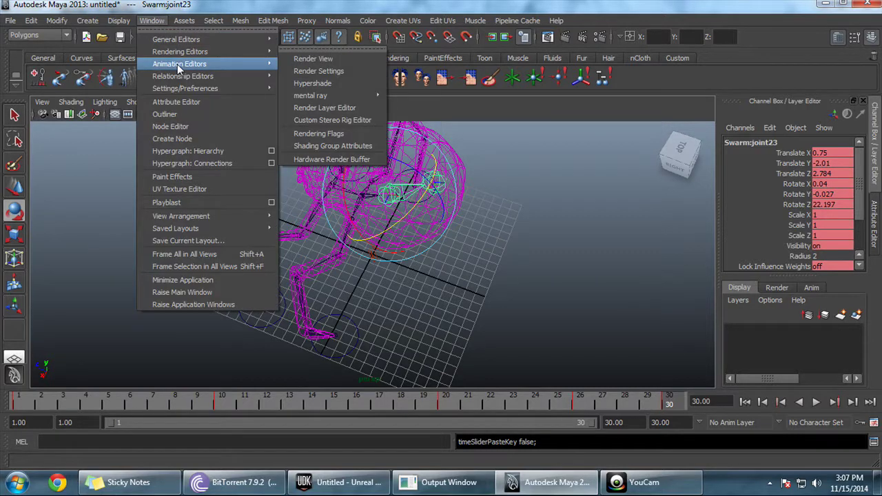
mouse_move(177, 64)
click(645, 281)
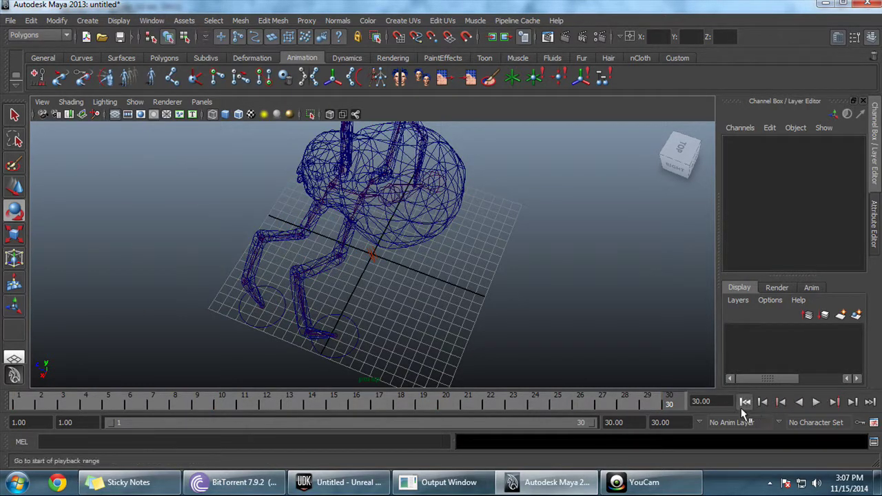
- Play the animation from the start with high-quality rendering, examine the abdomen's motion from behind, and return to frame 1
click(744, 405)
click(816, 404)
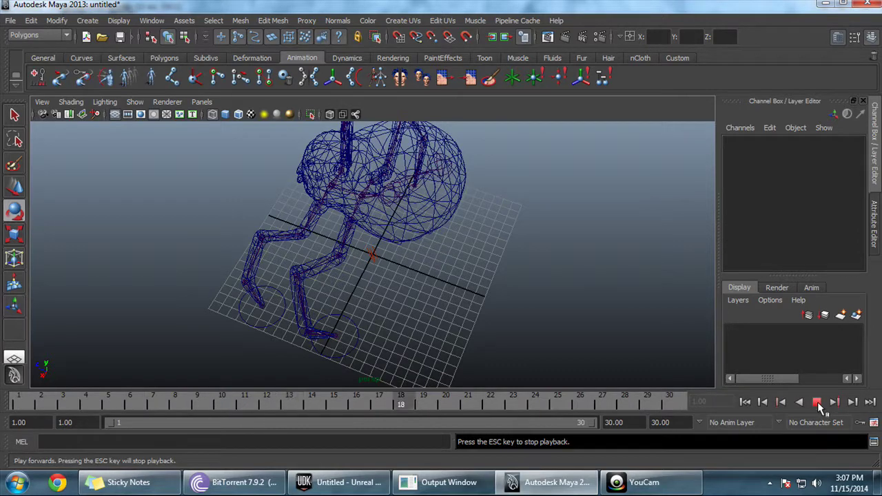
click(290, 115)
alt+drag(565, 250, 378, 252)
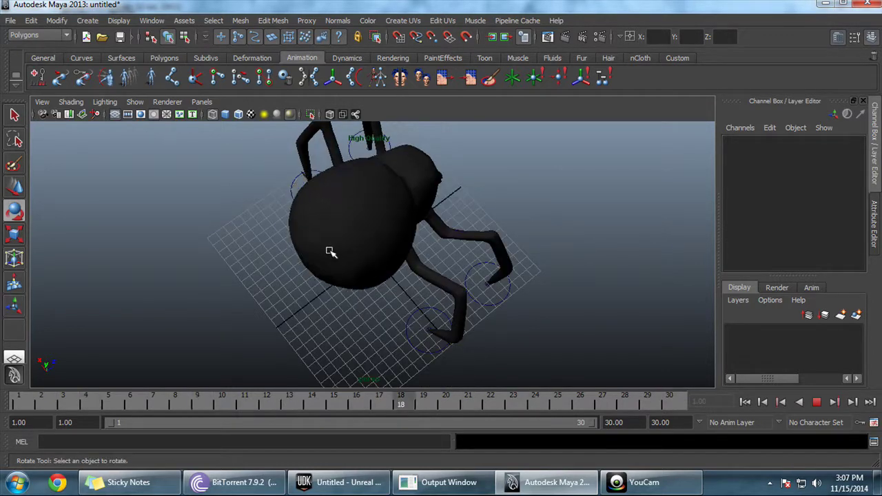
click(817, 402)
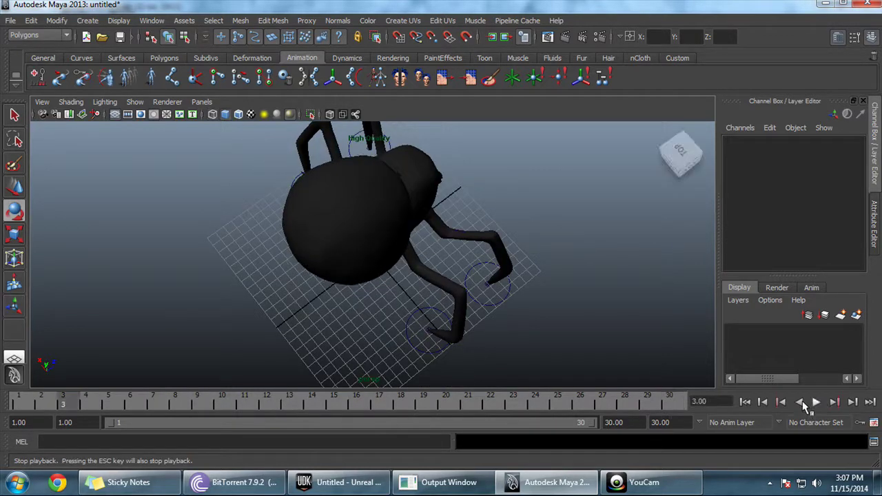
click(745, 402)
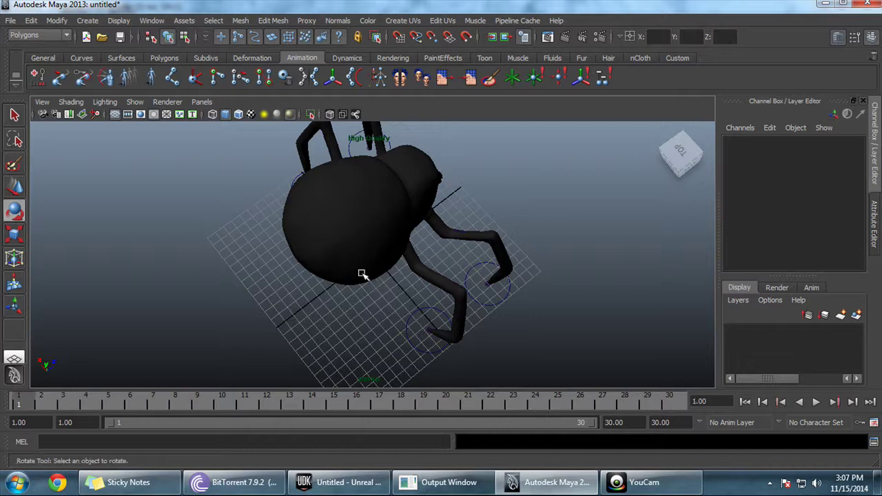
- Turn off high-quality rendering, switch back to wireframe, and select the abdomen joint (joint23)
click(333, 207)
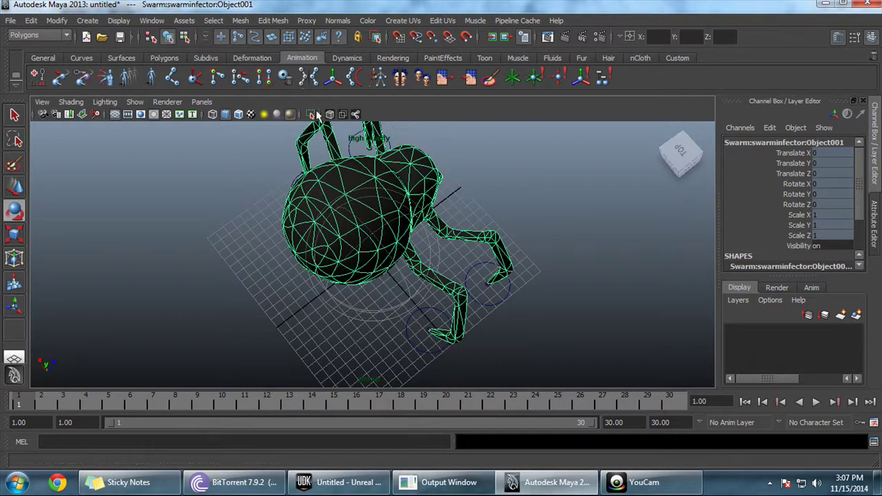
click(291, 117)
mouse_move(253, 200)
alt+mouse_down()
mouse_move(317, 207)
mouse_move(374, 191)
alt+mouse_up()
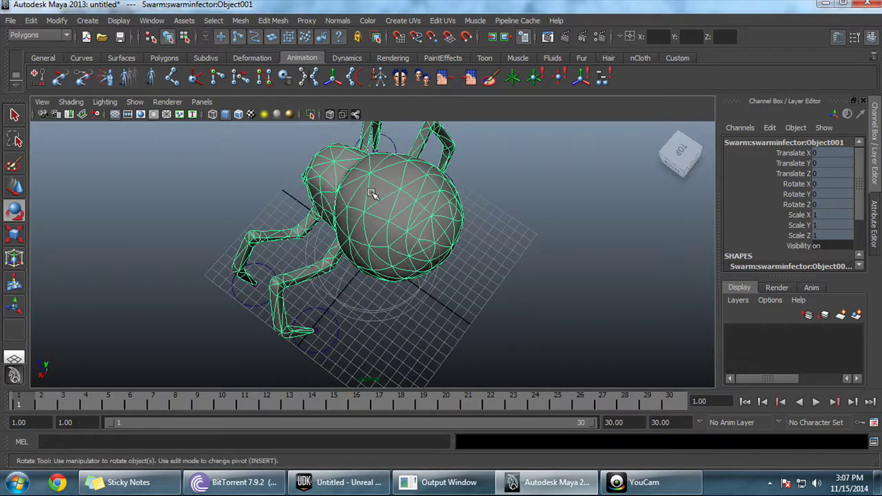
click(212, 114)
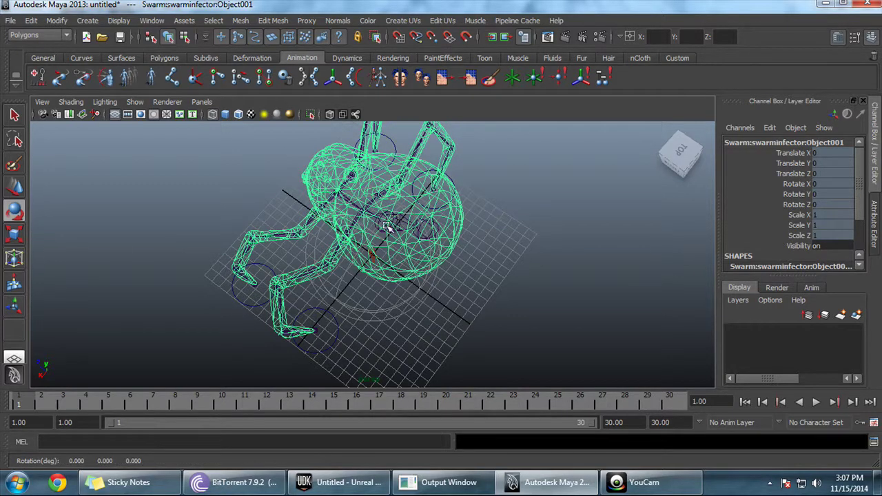
click(526, 197)
click(388, 226)
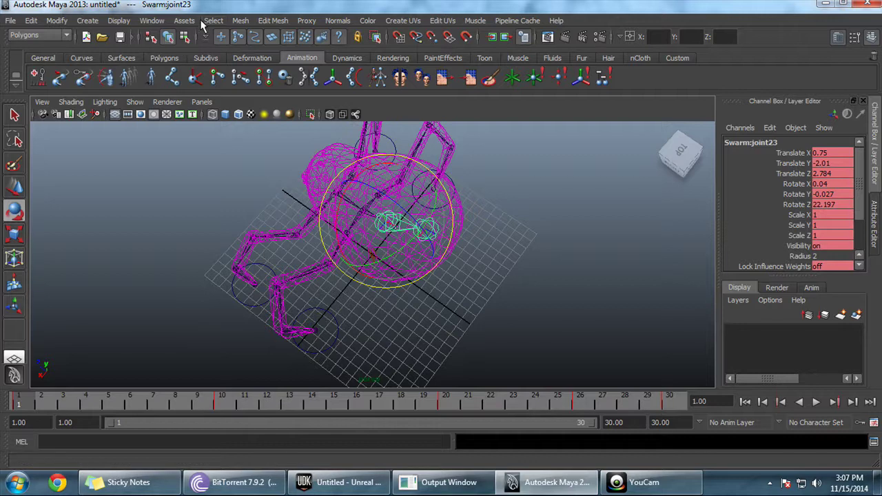
- Set the tangents of joint23's animation curves to Plateau in the Graph Editor and close the editor
click(151, 21)
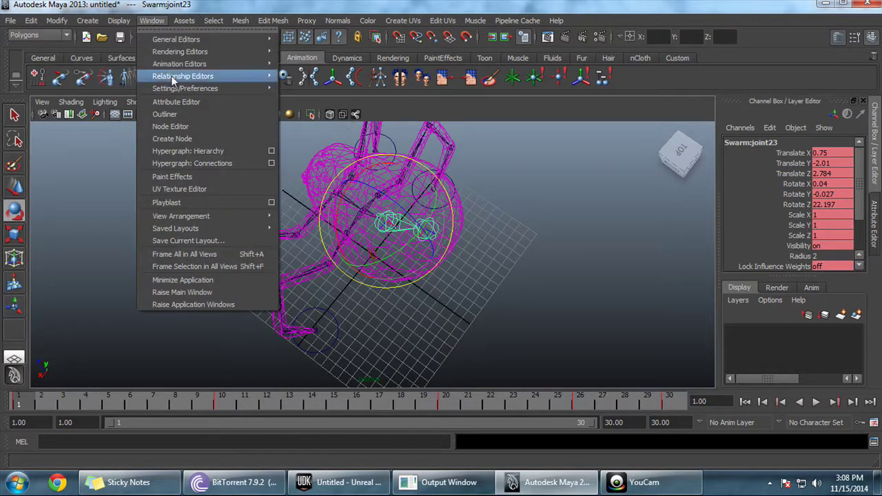
mouse_move(207, 63)
click(321, 72)
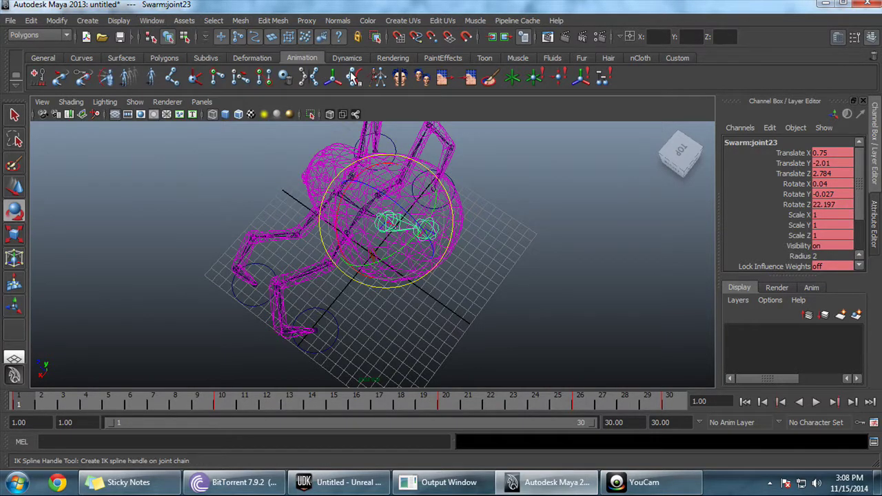
click(83, 85)
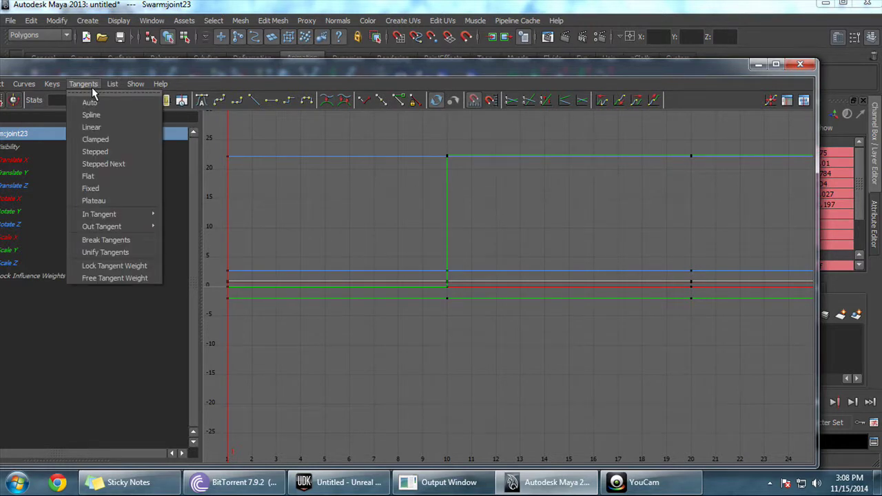
click(88, 207)
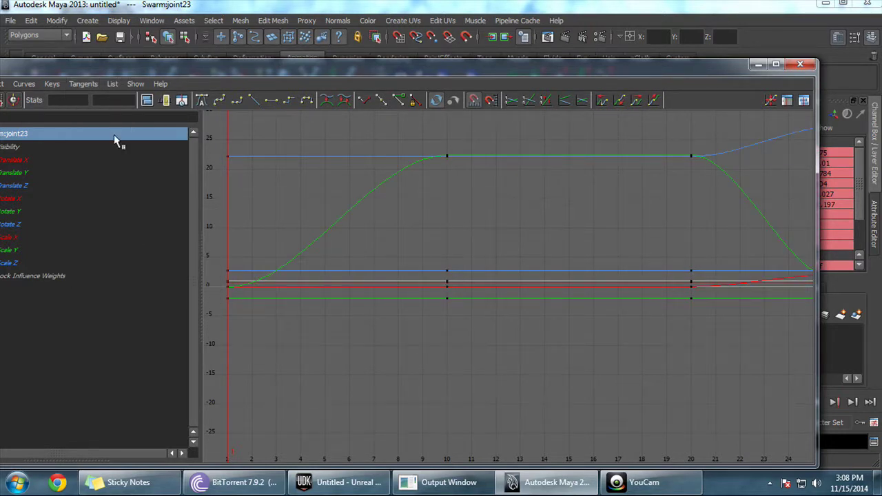
click(98, 84)
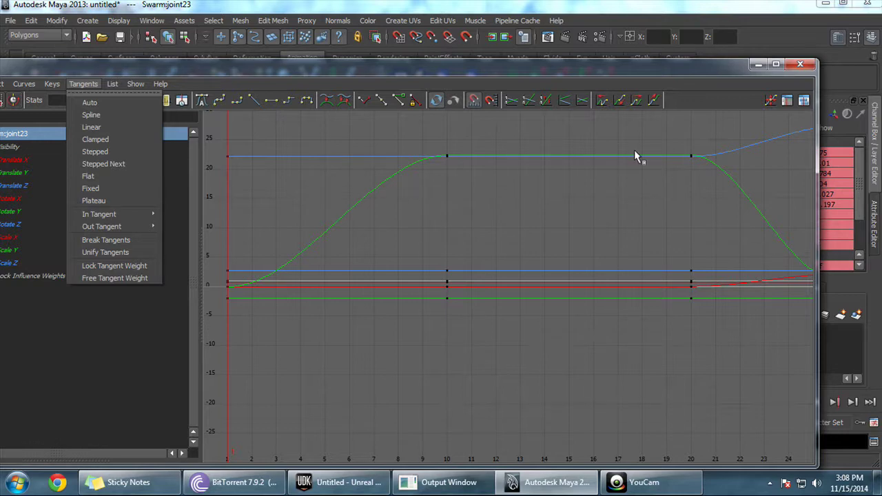
click(803, 65)
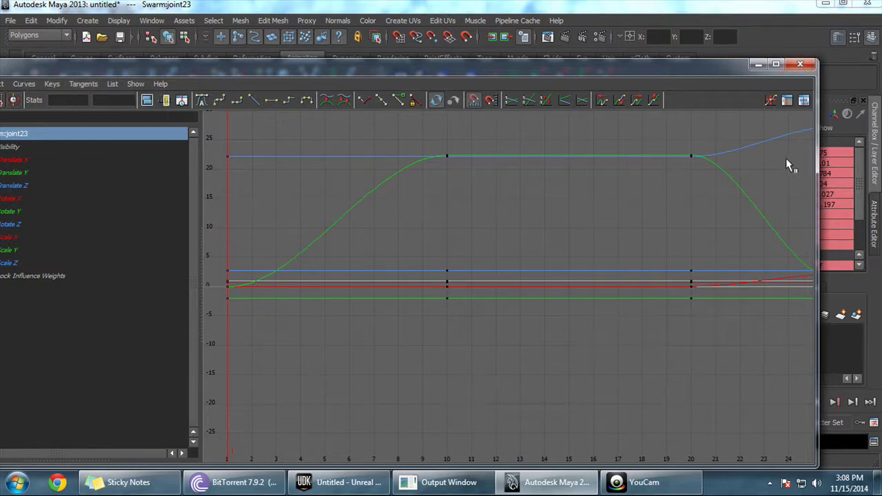
click(800, 64)
- Deselect the joint, display the creature shaded without high-quality rendering, and examine the smoothed abdomen motion during playback from behind
click(555, 327)
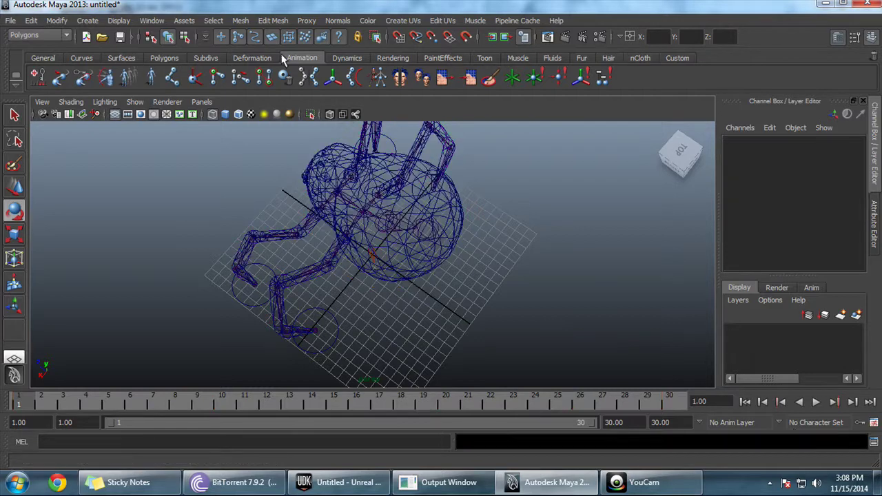
click(290, 114)
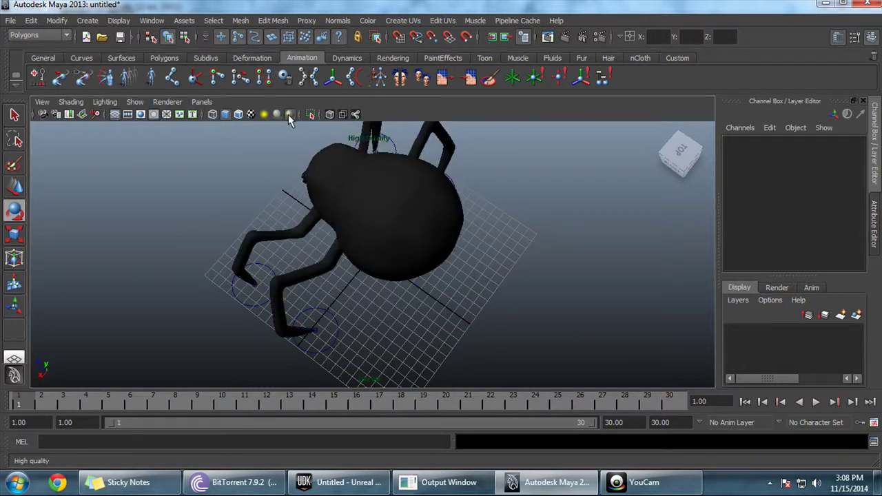
click(289, 114)
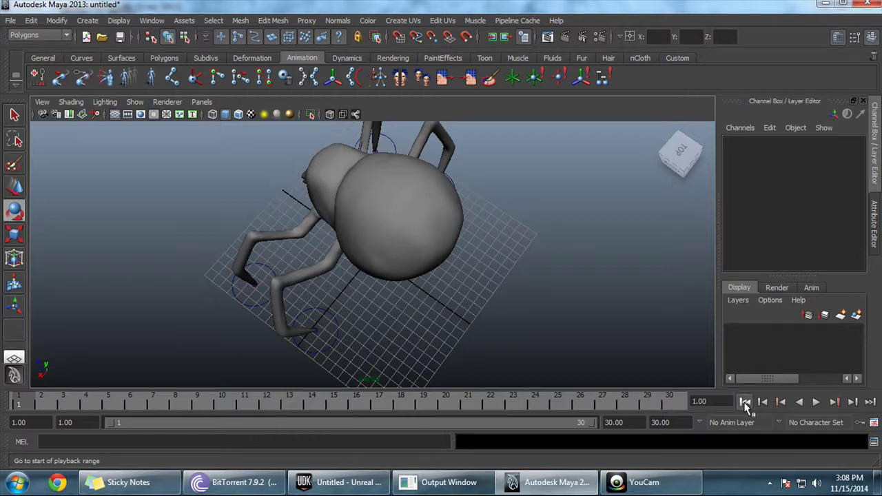
click(816, 402)
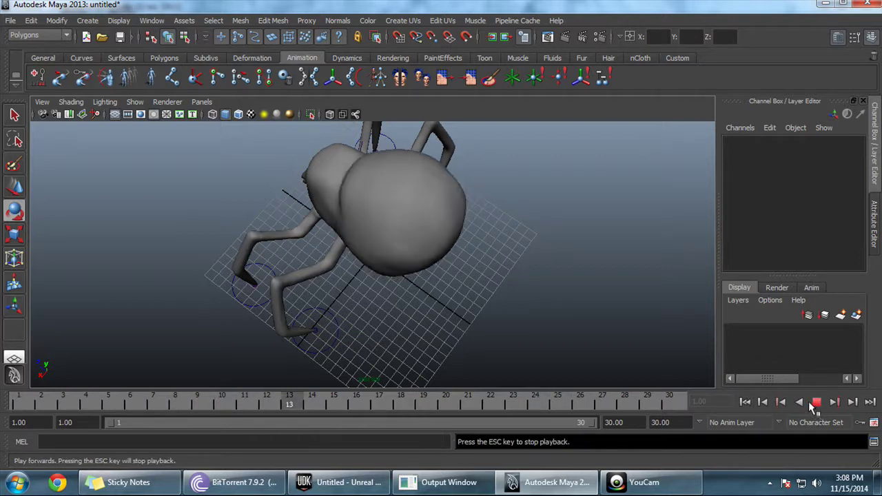
alt+drag(583, 232, 457, 211)
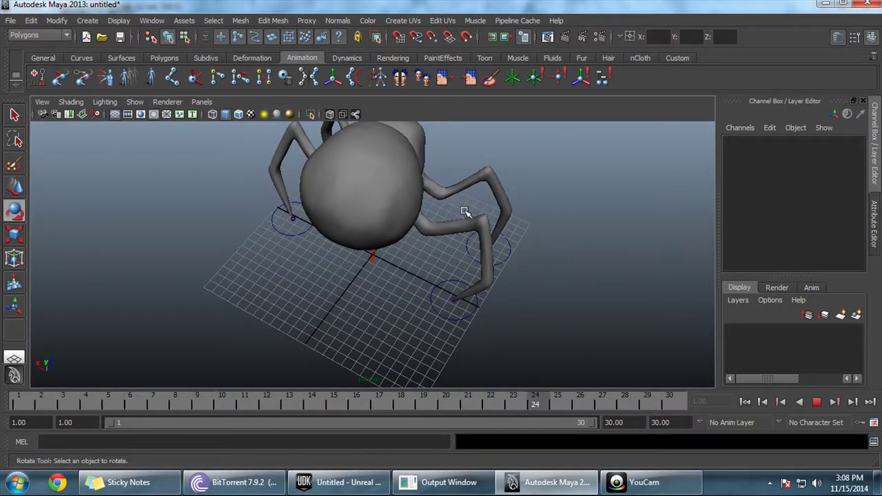
- Stop the playback, switch back to wireframe, and select the abdomen joint (joint23)
click(817, 402)
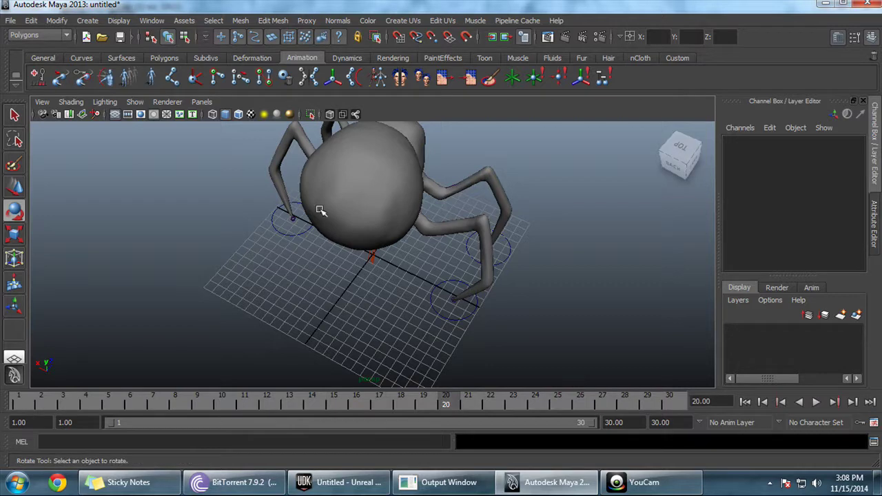
click(213, 114)
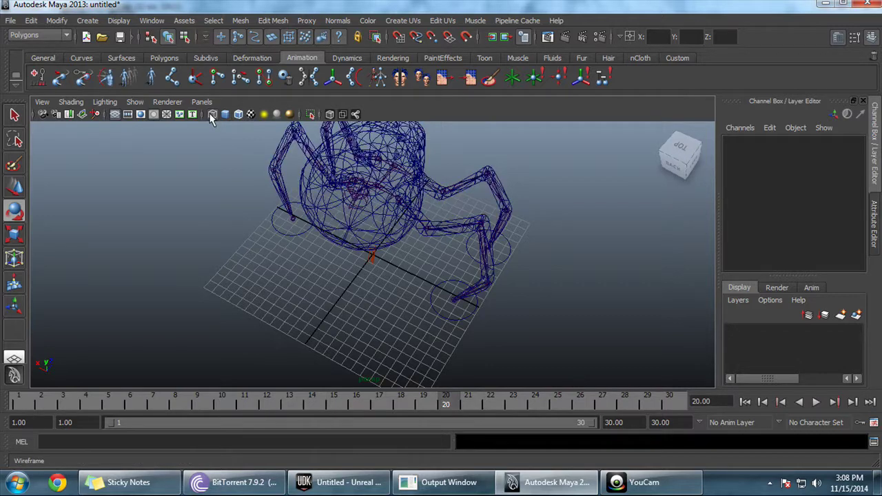
click(353, 196)
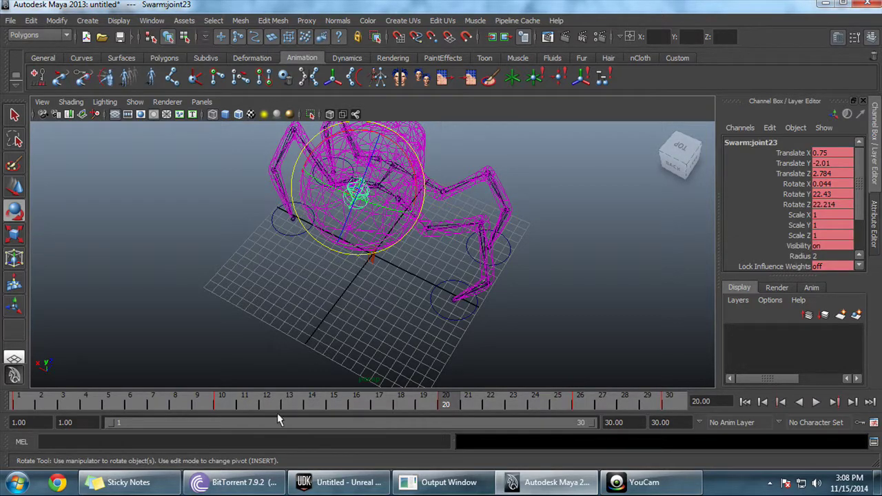
- Key joint23 at frame 20 with the abdomen swung to the opposite side, at a Y rotation of about -17.8
click(221, 408)
click(817, 403)
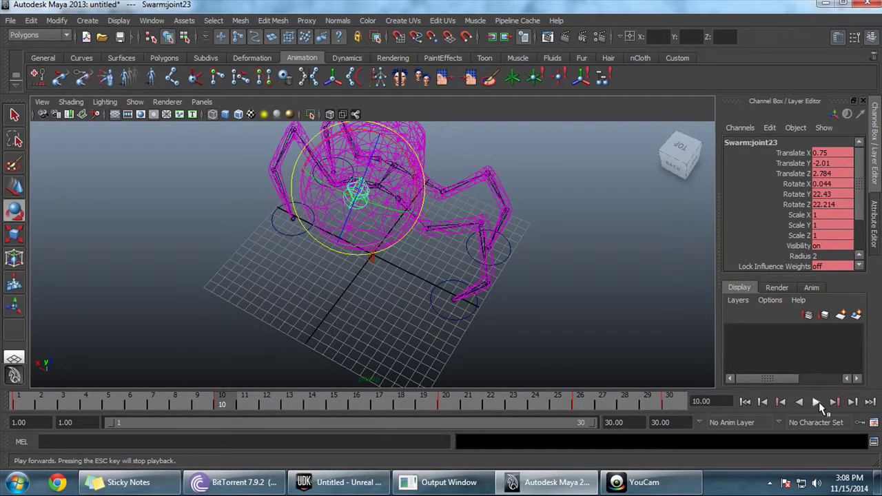
click(445, 404)
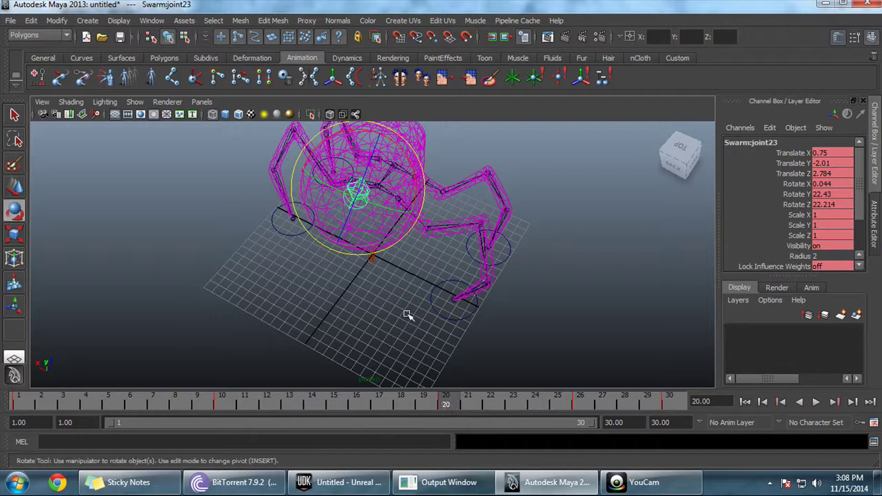
drag(370, 201, 328, 194)
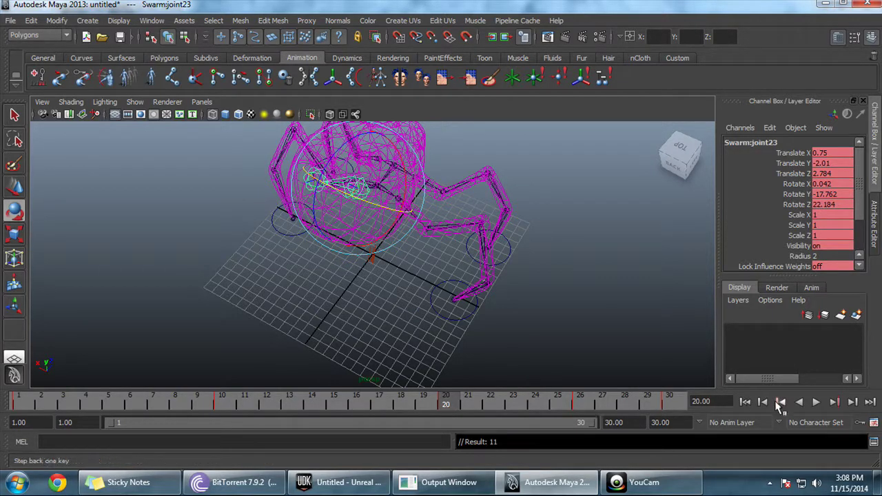
- Play and scrub the animation in wireframe to compare the abdomen's poses at frames 1, 9, 20, 26 and 30
click(817, 403)
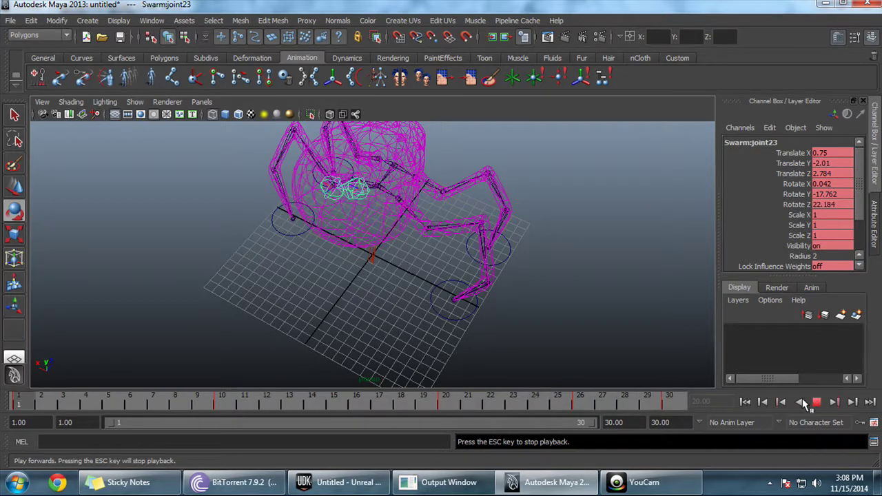
click(817, 402)
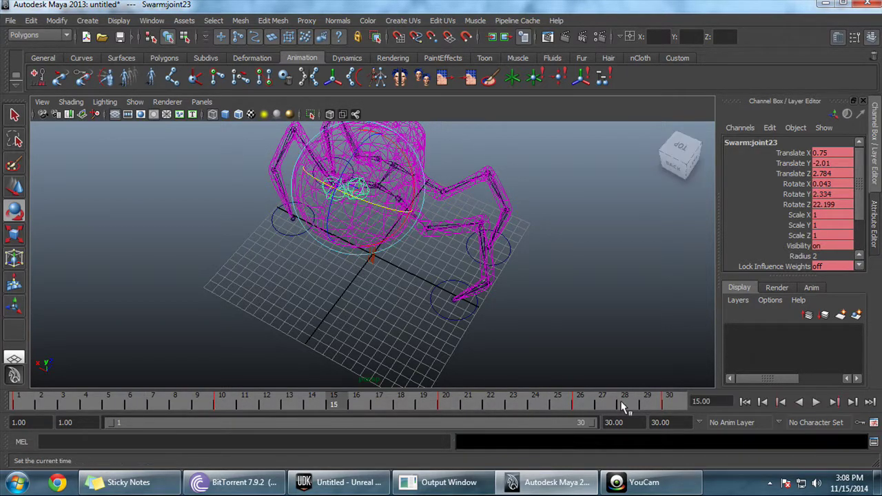
click(433, 402)
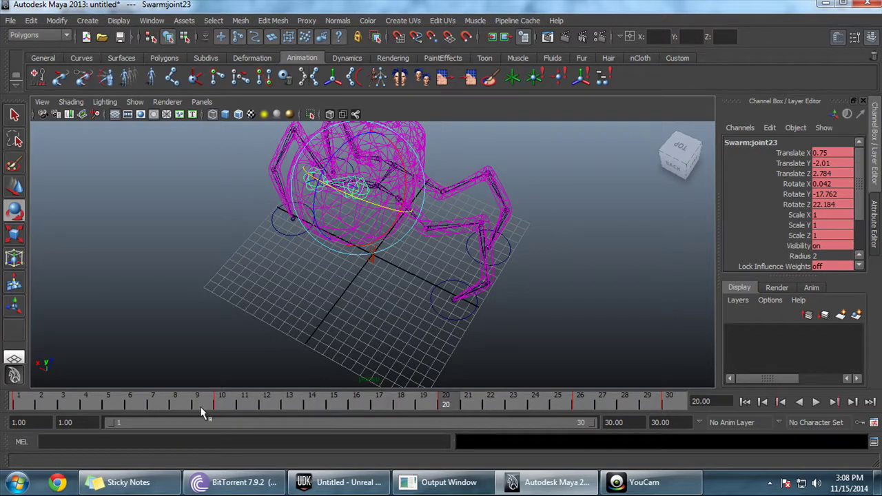
click(199, 401)
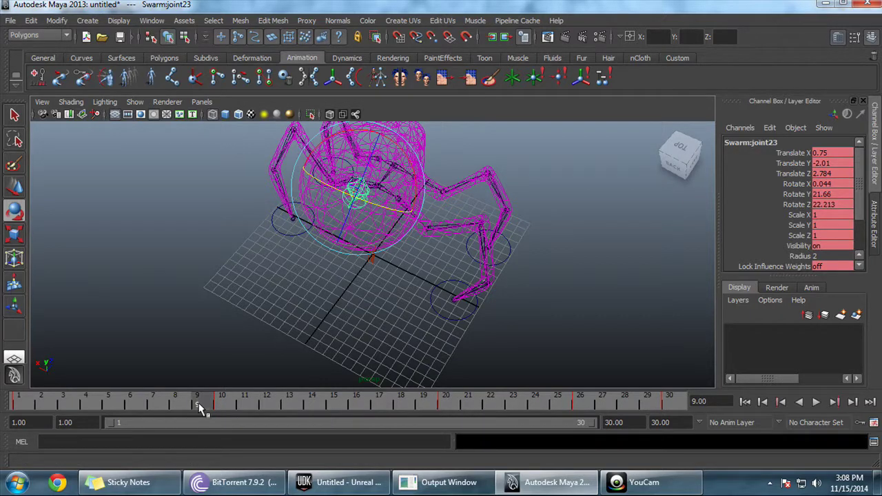
key(alt+v)
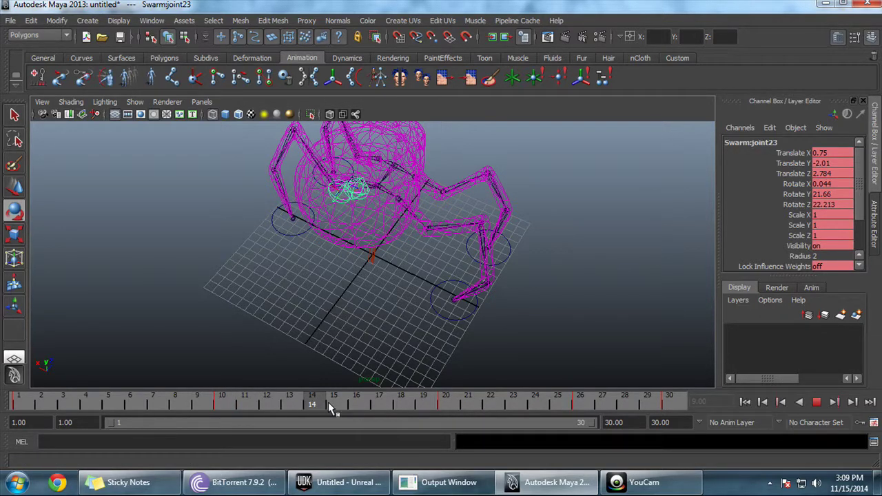
drag(334, 401, 694, 418)
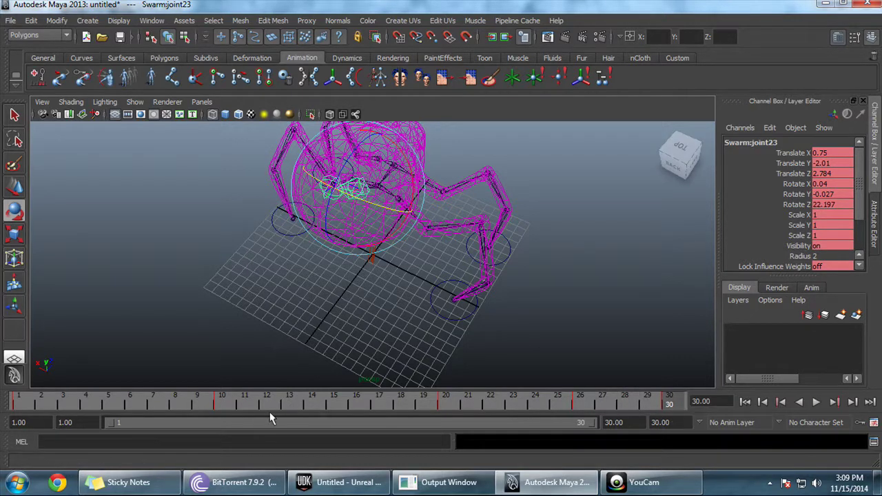
click(17, 404)
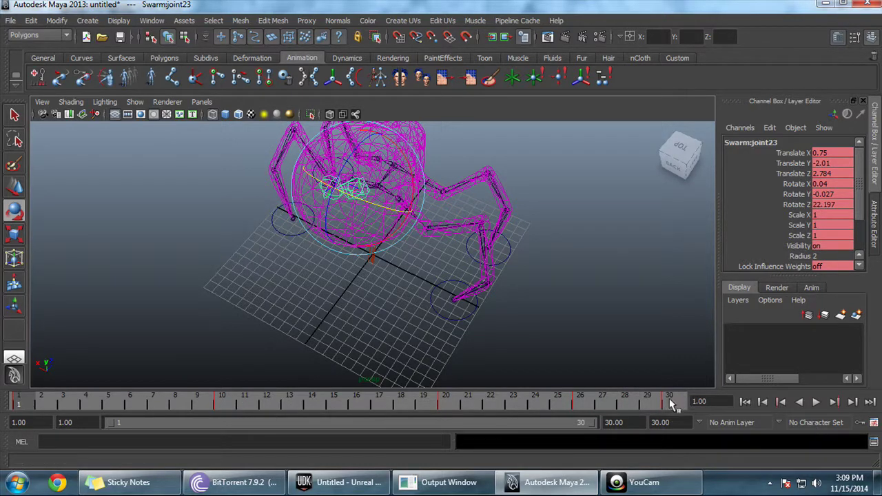
drag(621, 408, 579, 406)
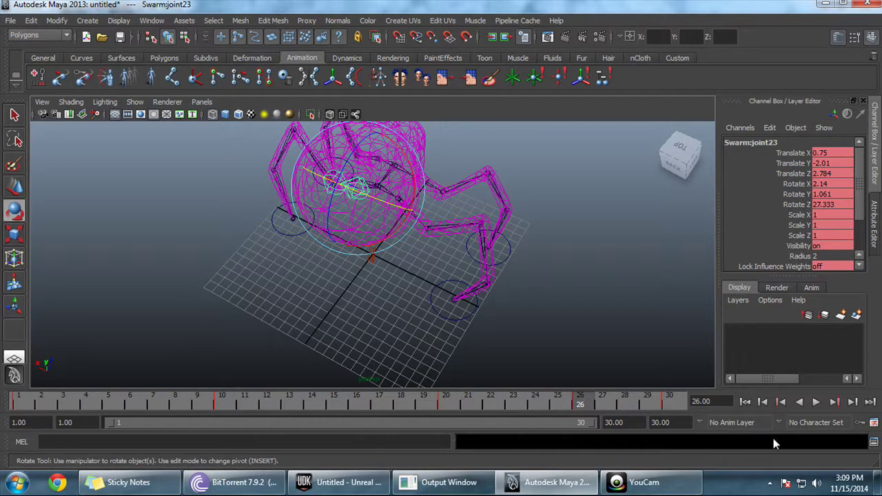
click(816, 401)
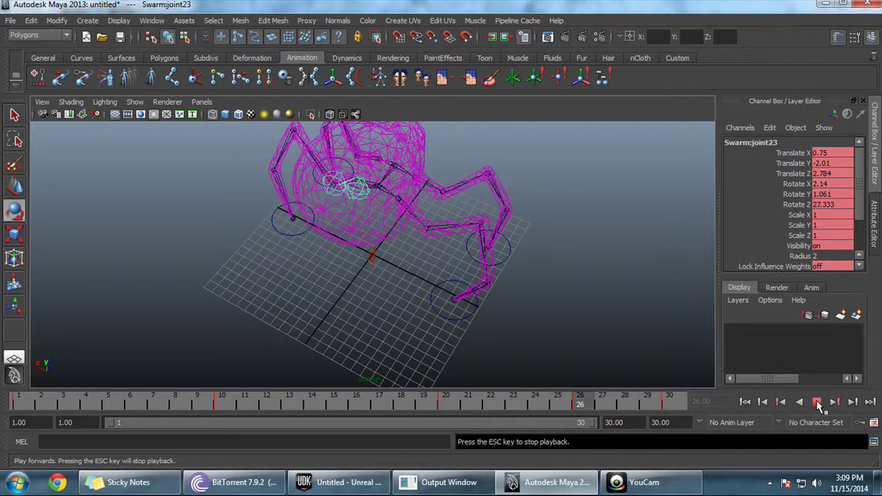
key(Escape)
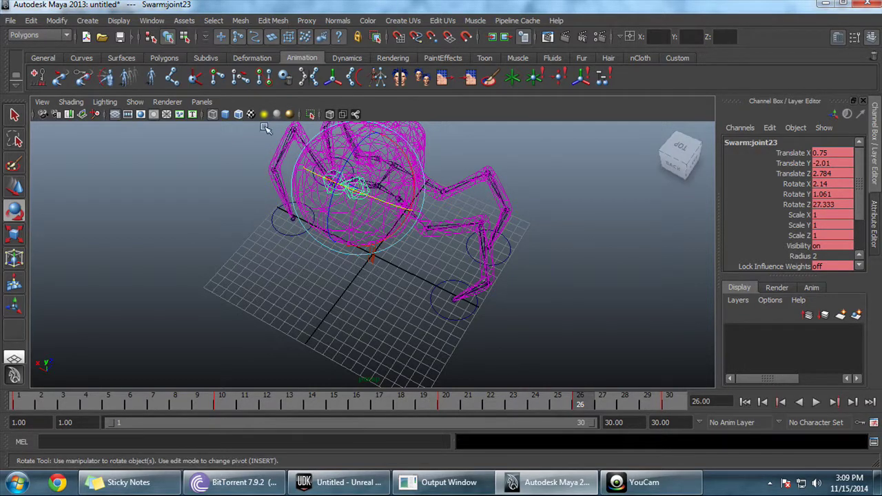
- Display the creature shaded and examine the looping abdomen motion during playback, up close, from behind and from the front
key(5)
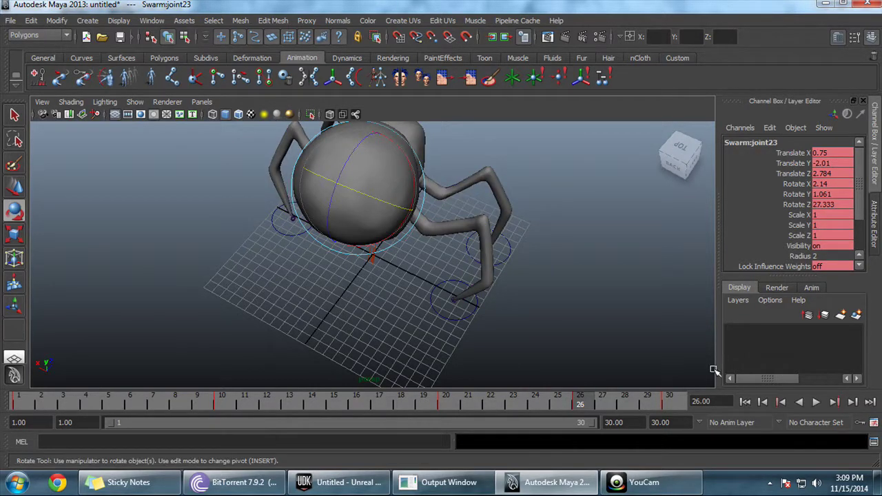
click(825, 404)
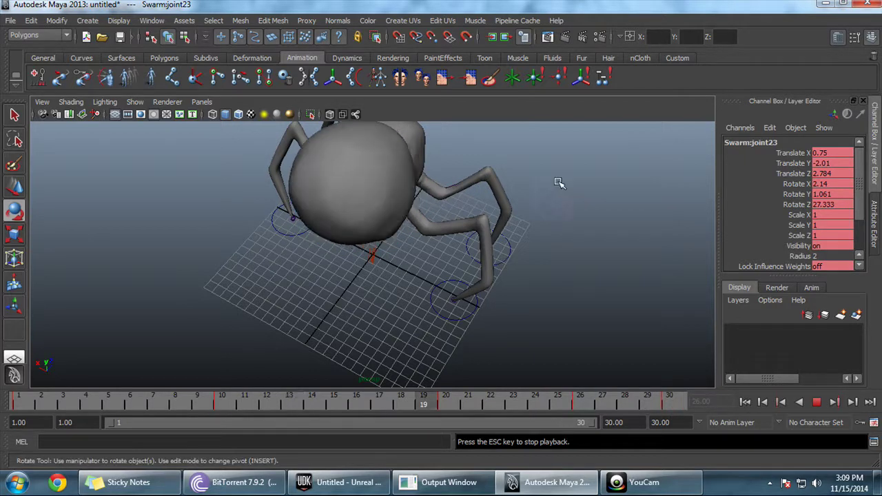
scroll(534, 220, up, 3)
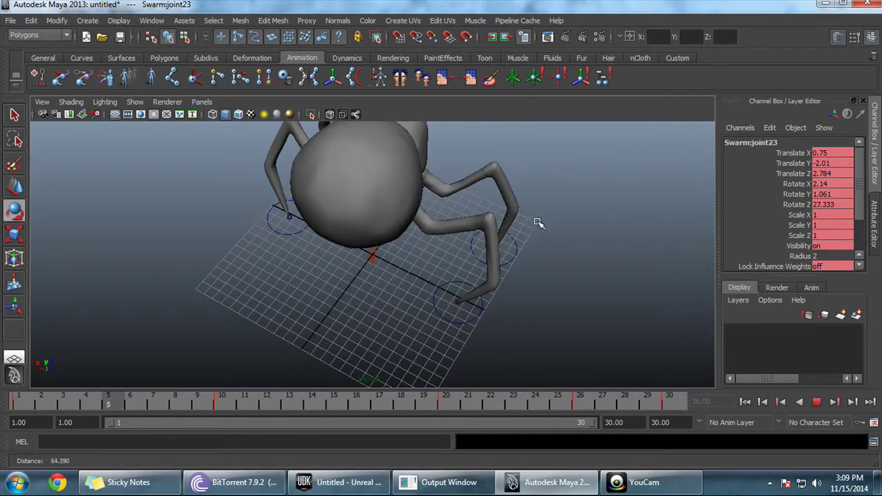
scroll(604, 269, up, 4)
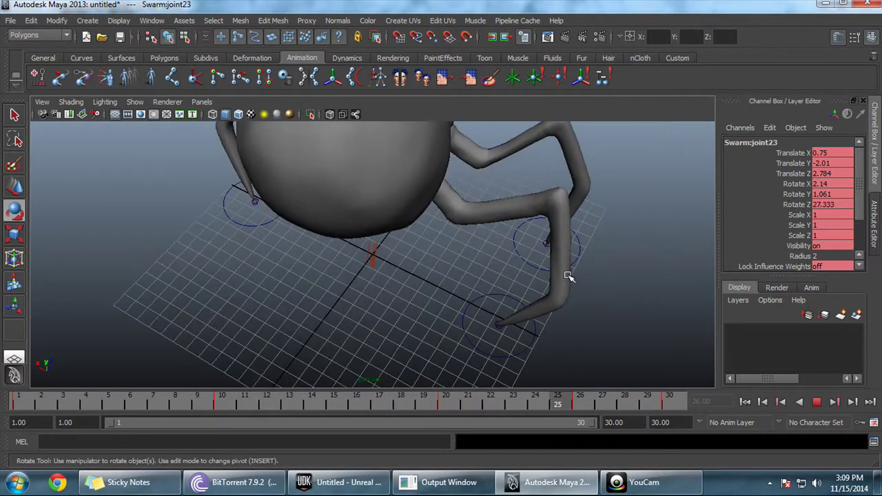
scroll(606, 200, down, 6)
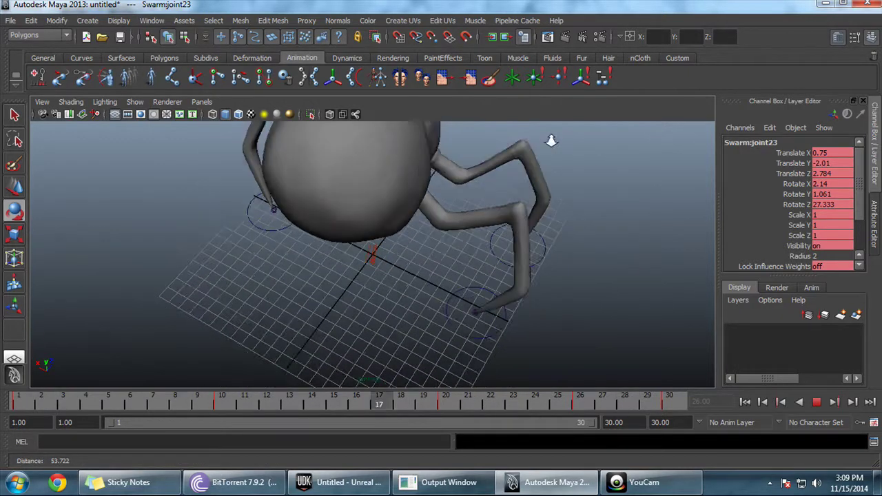
alt+drag(559, 150, 348, 158)
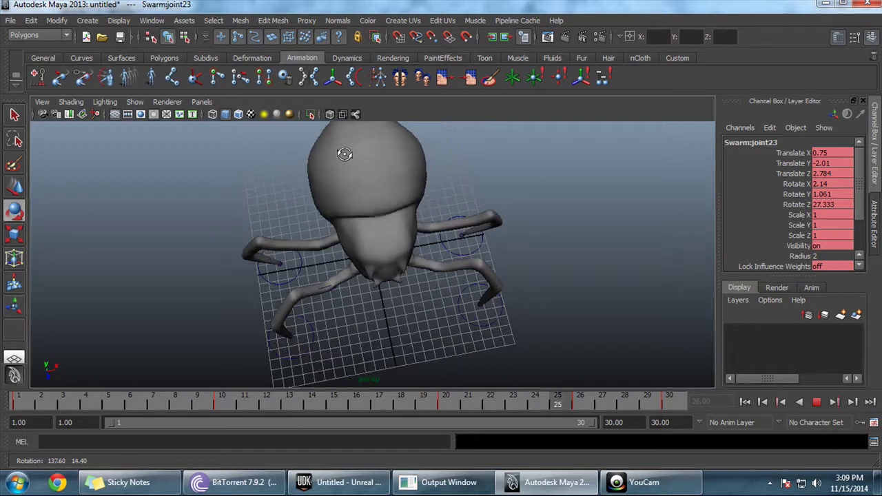
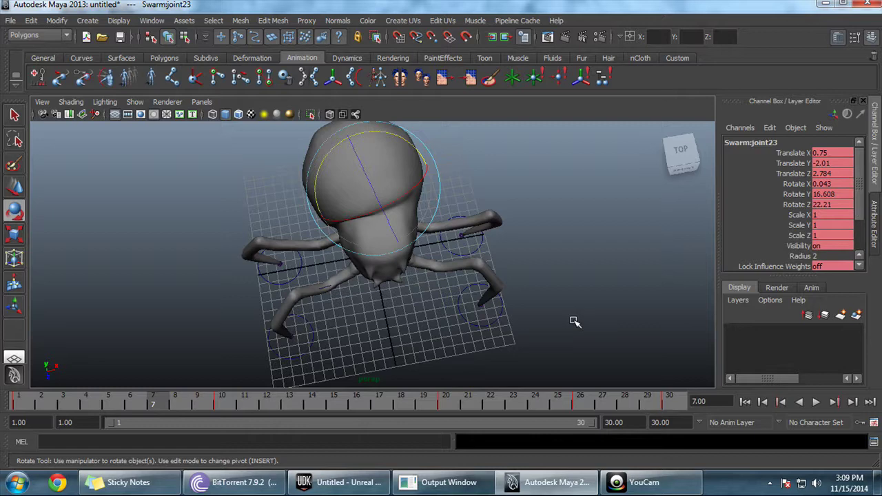
alt+drag(579, 276, 451, 242)
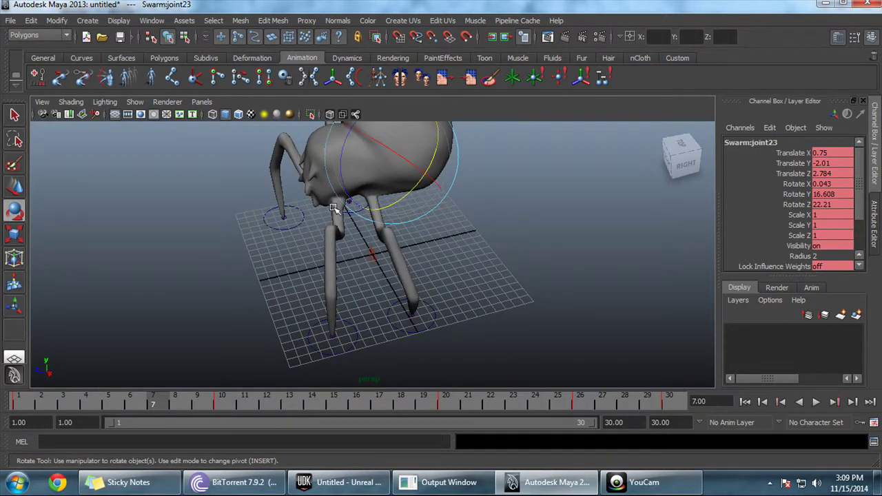
click(336, 209)
mouse_move(339, 193)
mouse_down()
mouse_move(329, 197)
mouse_move(338, 198)
mouse_up()
key(ctrl+z)
click(491, 198)
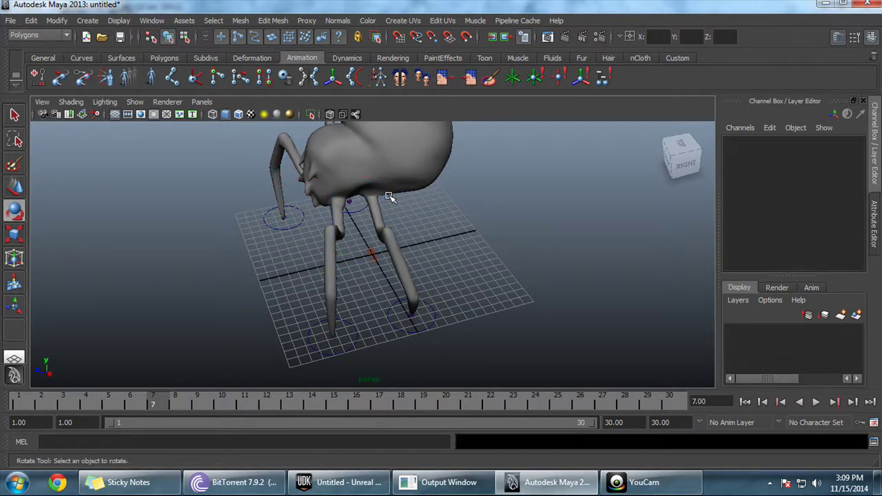
- Export the whole scene as FBX to the MAYA FBX folder under the name creature_idle.fbx and dismiss the export warnings
click(11, 21)
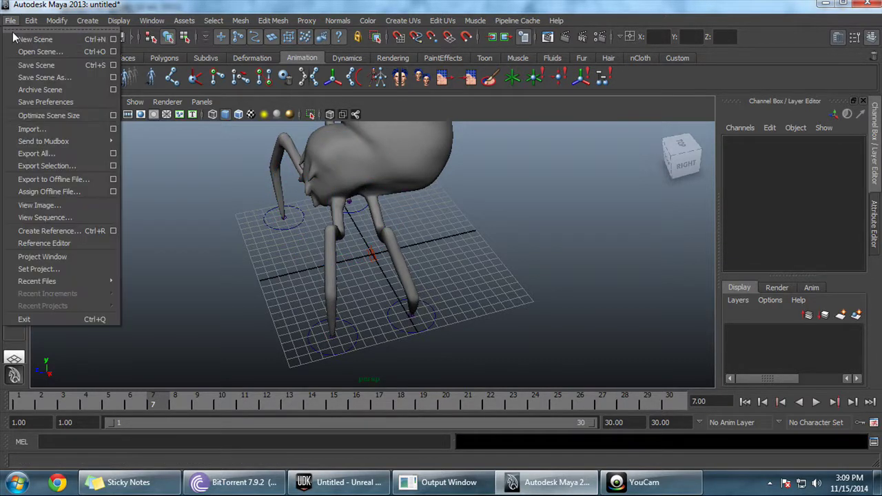
click(69, 156)
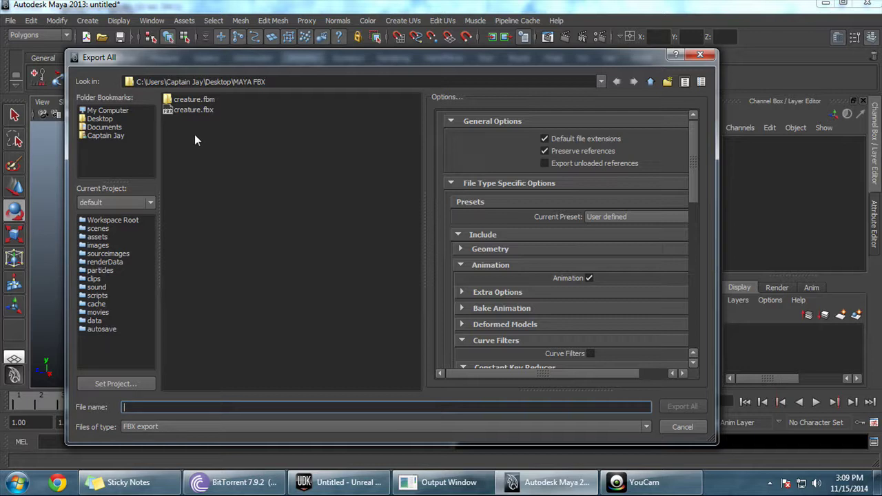
click(193, 109)
click(150, 407)
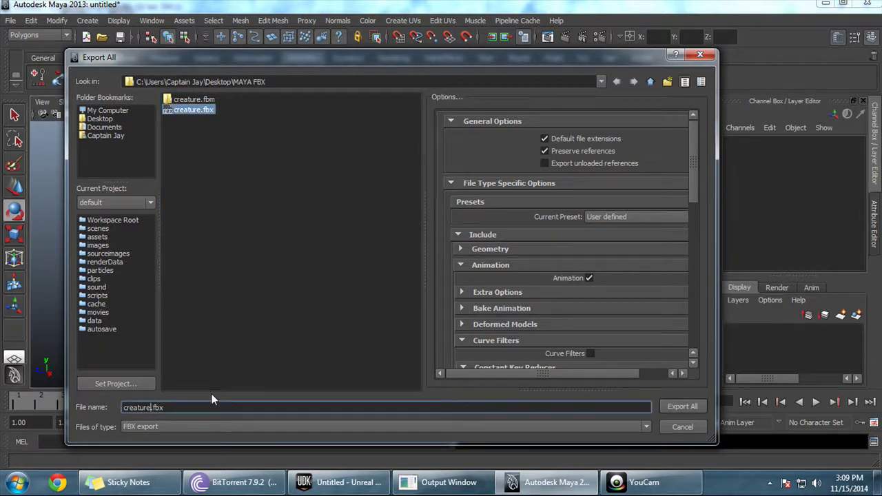
text(_idle)
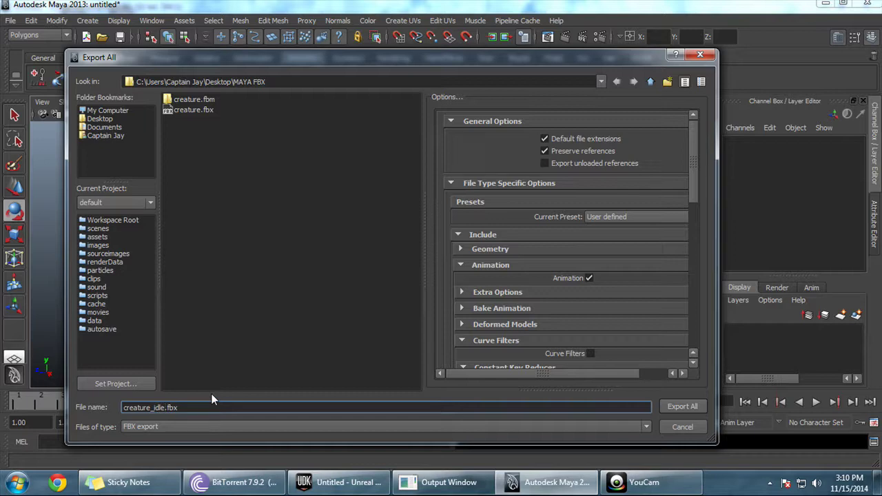
click(681, 406)
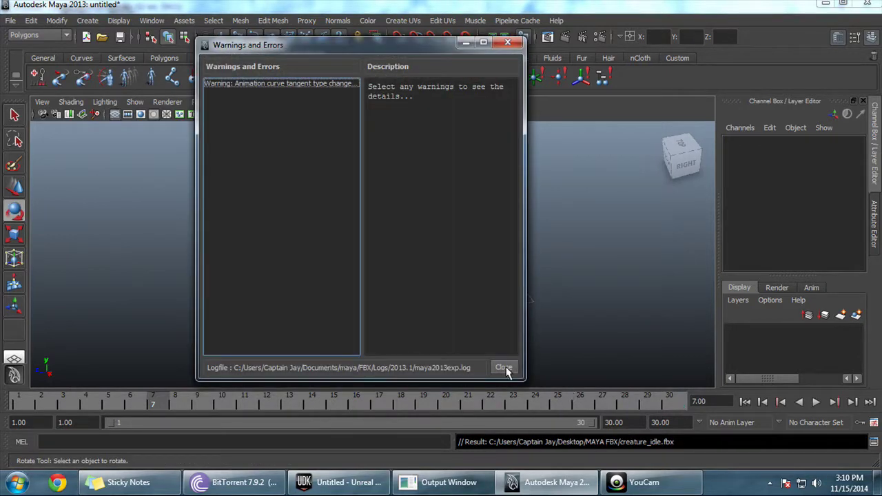
click(504, 367)
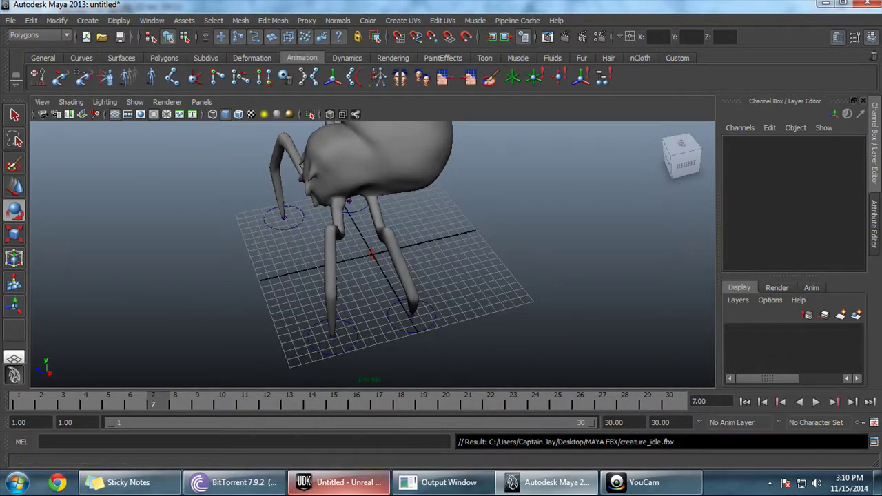
- Switch to the Unreal Development Kit and open its Content Browser
click(341, 482)
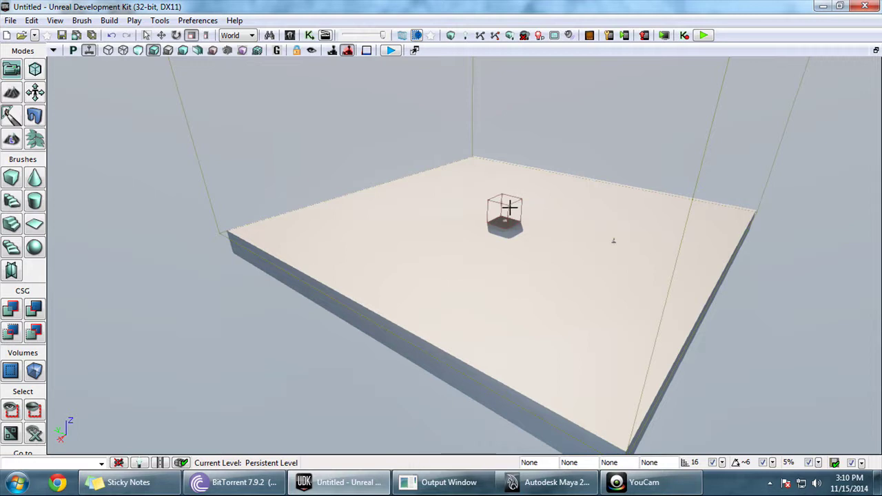
mouse_move(528, 203)
mouse_down()
mouse_move(459, 218)
mouse_move(412, 213)
mouse_move(445, 203)
mouse_move(427, 198)
mouse_up()
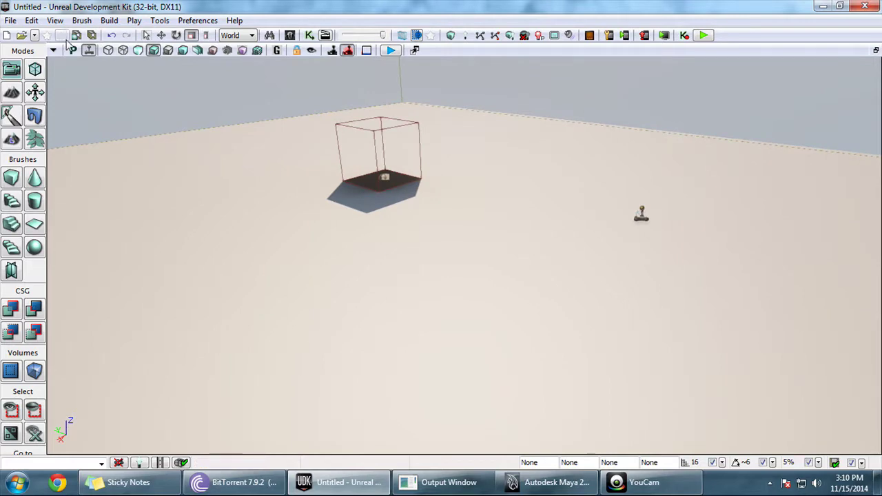
click(108, 24)
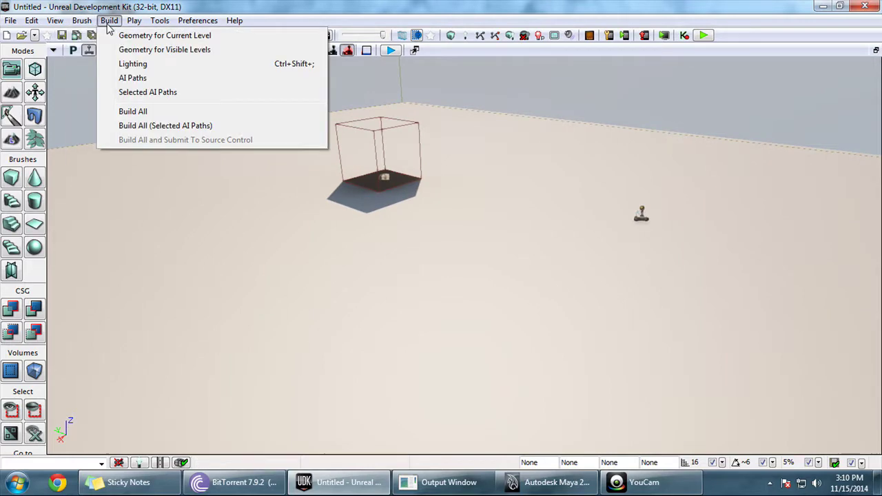
mouse_move(132, 23)
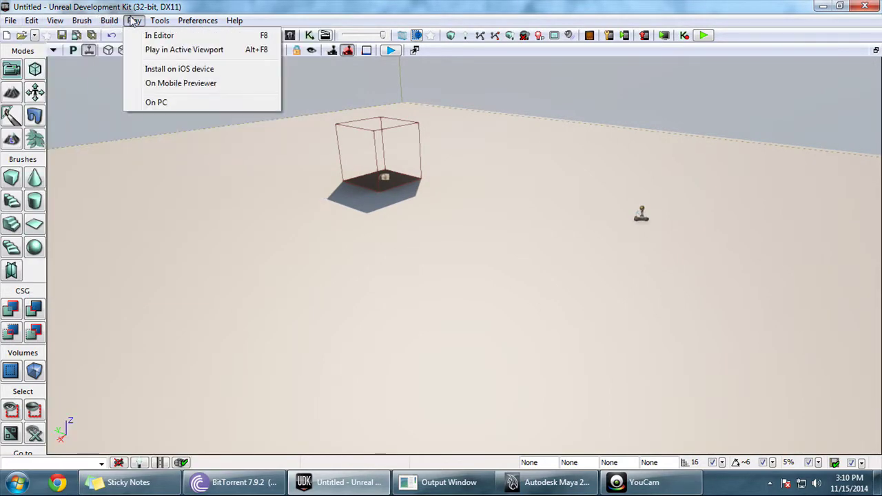
mouse_move(55, 20)
click(335, 35)
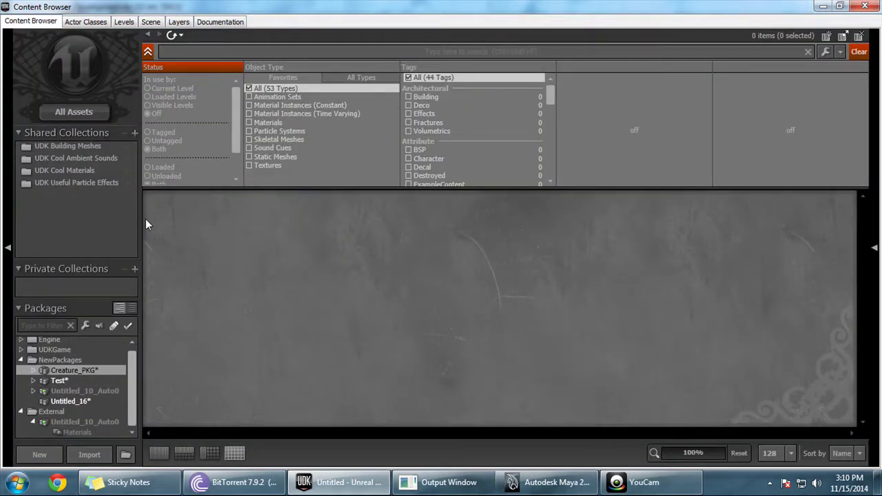
- Import the creature FBX from the MAYA FBX folder into Creature_PKG as a skeletal mesh named creature, with Import Animations enabled
click(81, 455)
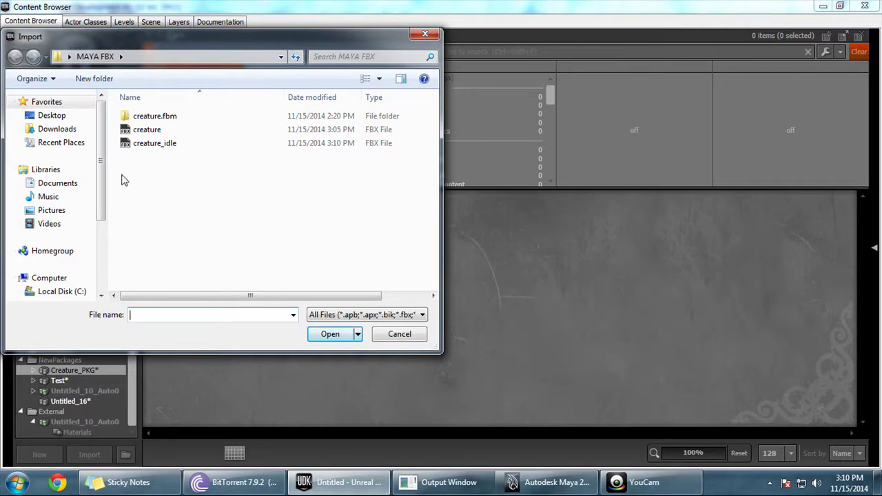
click(146, 131)
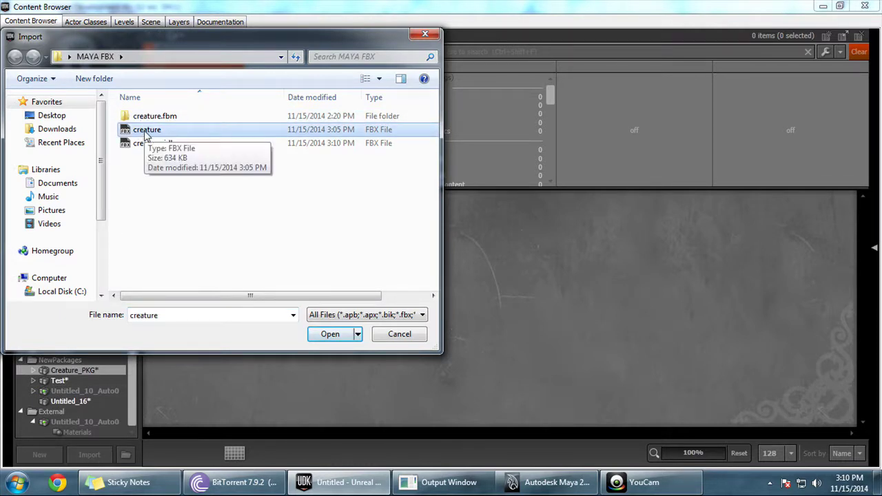
double_click(145, 131)
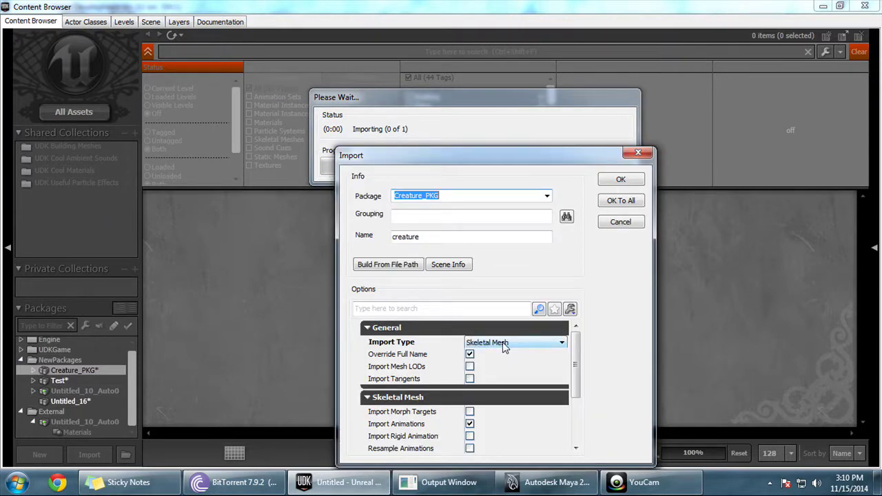
drag(575, 353, 569, 390)
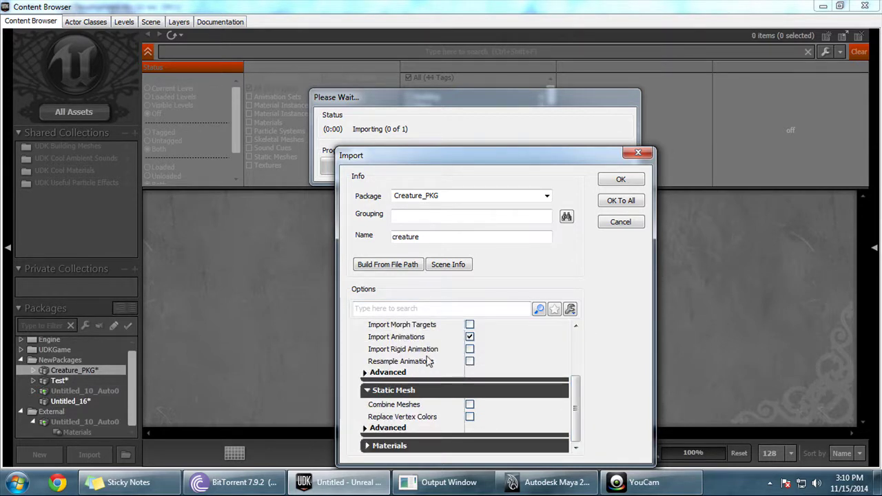
drag(577, 408, 585, 339)
click(451, 196)
click(426, 237)
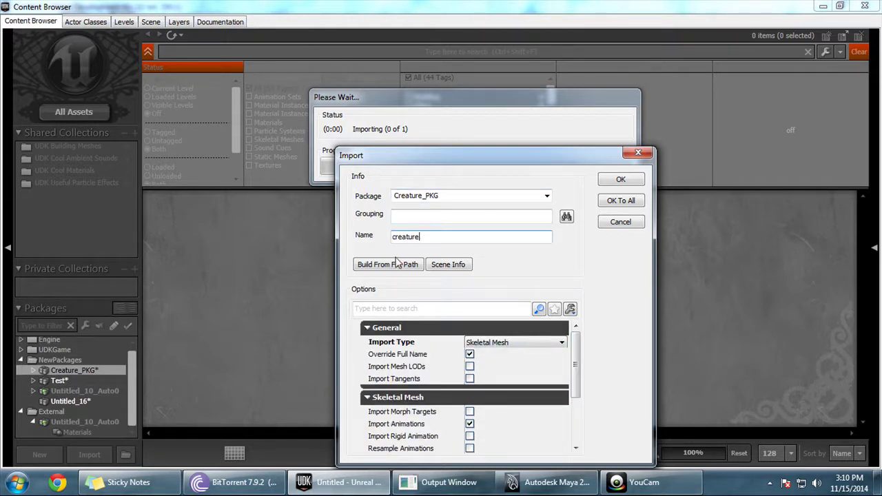
click(447, 197)
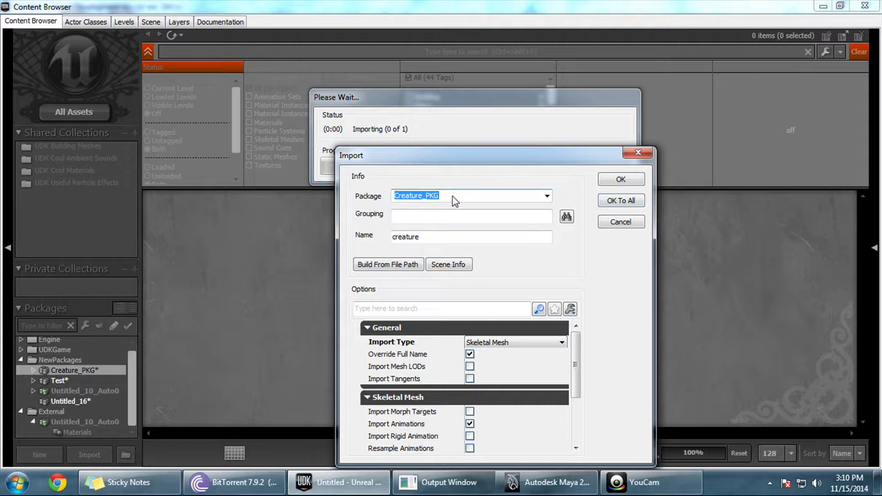
click(620, 179)
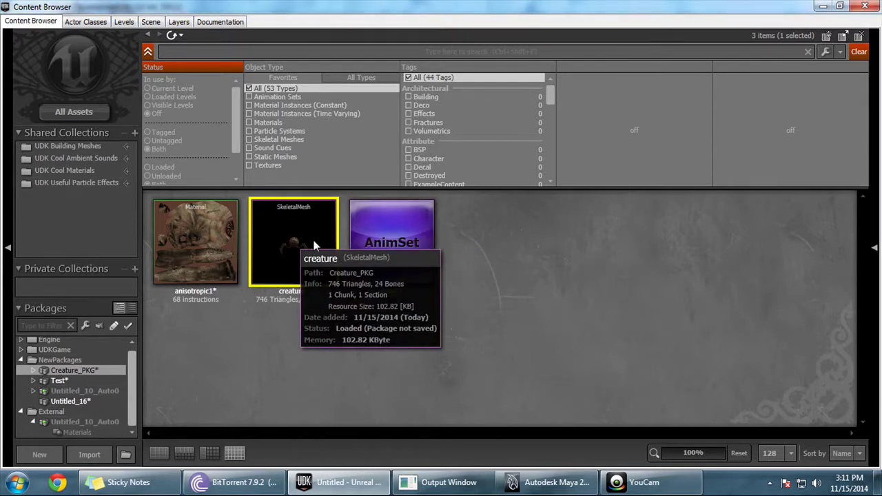
- Open the creature skeletal mesh in the AnimSet Editor and examine it up close with its skeleton shown, then hidden
double_click(290, 243)
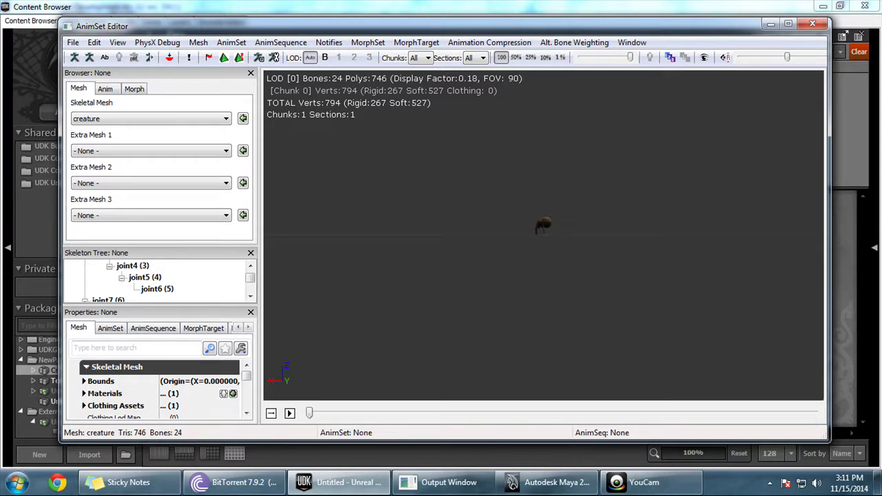
right_drag(543, 276, 543, 234)
drag(519, 235, 483, 237)
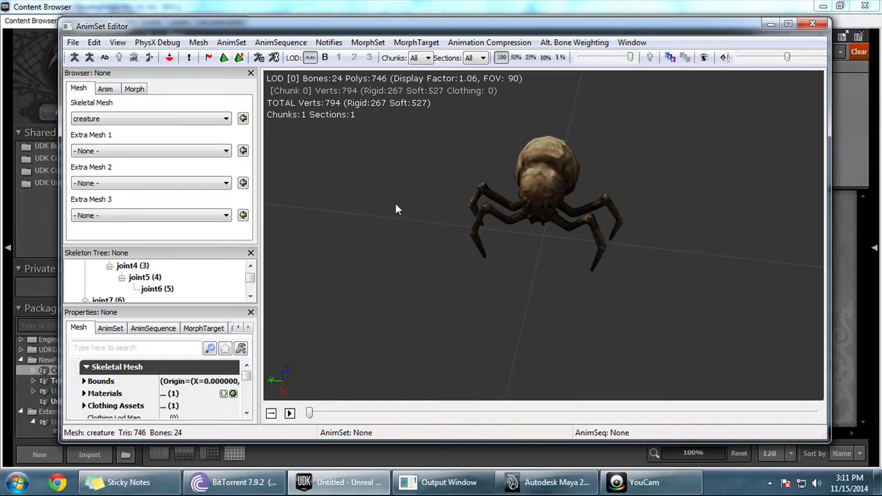
click(75, 58)
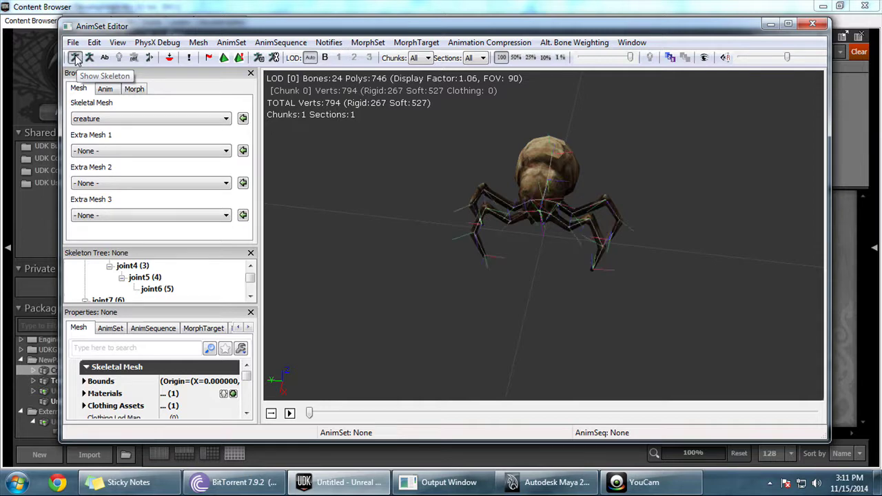
drag(621, 216, 469, 214)
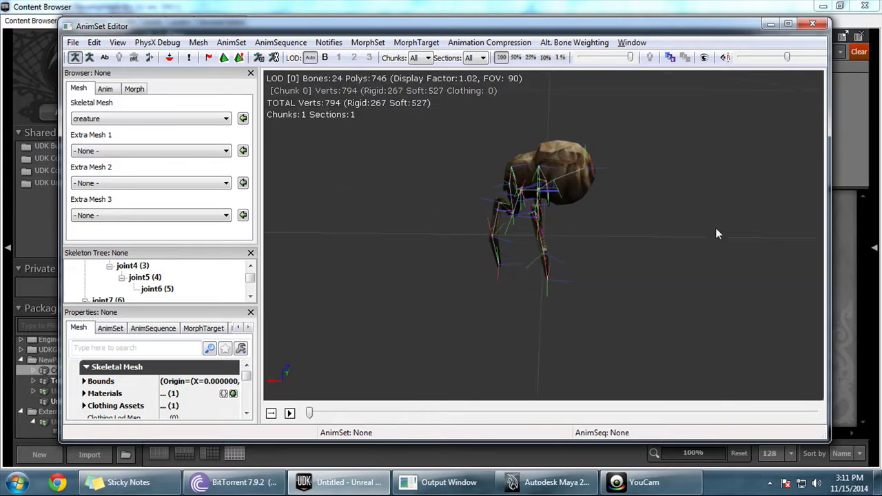
click(75, 58)
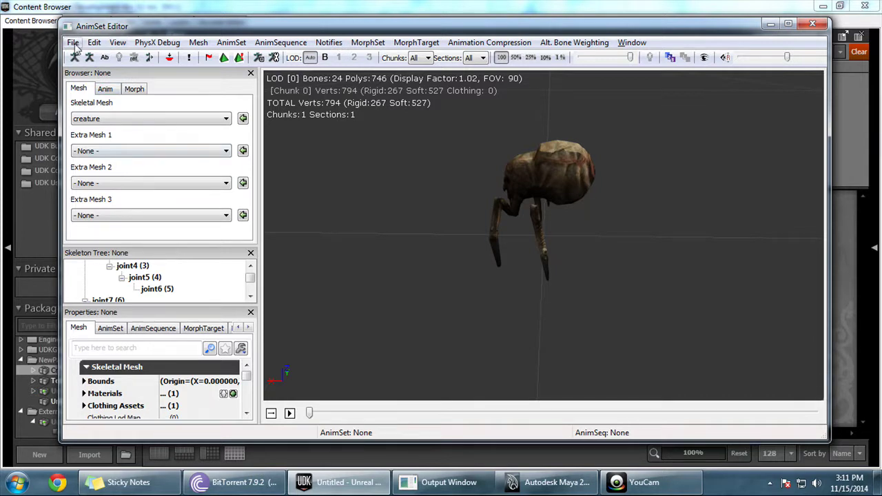
- Try to import an FBX animation for the creature mesh with no AnimSet selected, and close the AnimSet Editor
click(73, 44)
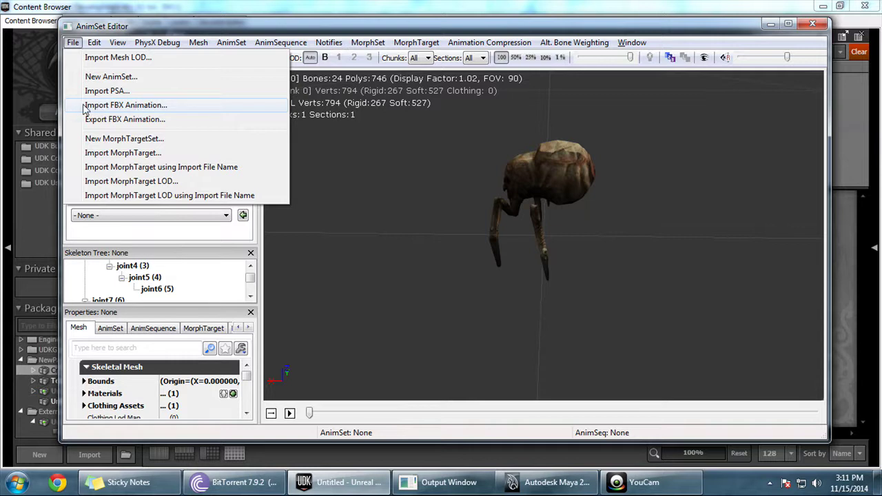
click(150, 108)
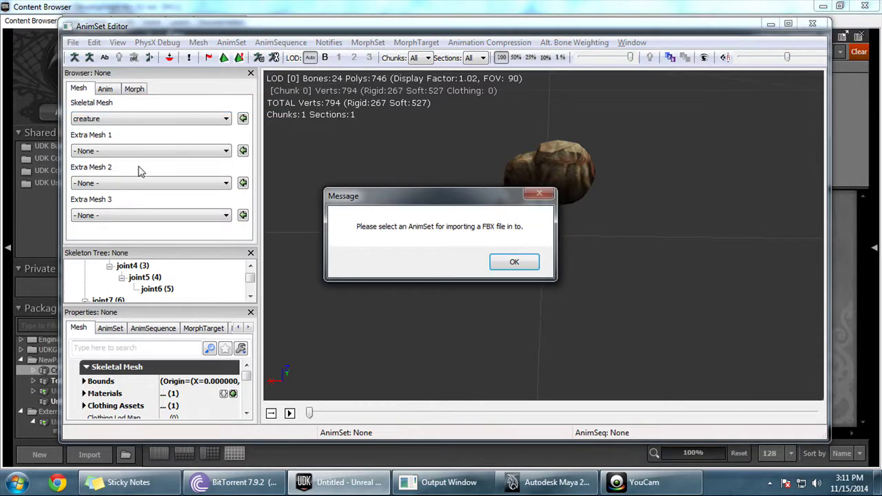
click(507, 265)
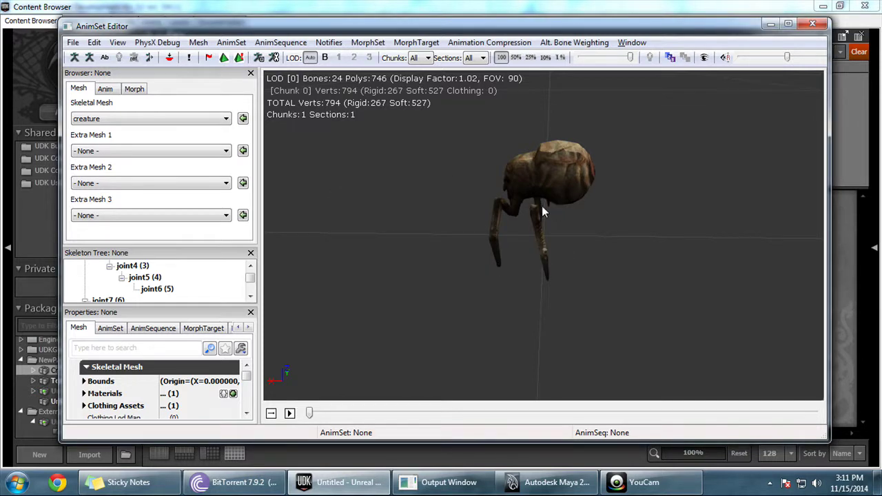
click(812, 24)
- Create a new AnimSet named Creature_Idle in the package Creature_PKG_Anims and close the editor that opens for it
mouse_move(290, 257)
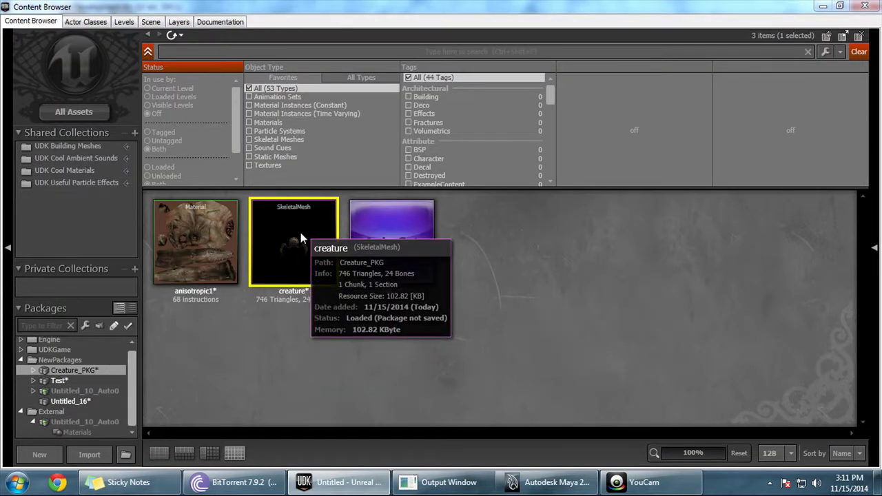
right_click(334, 346)
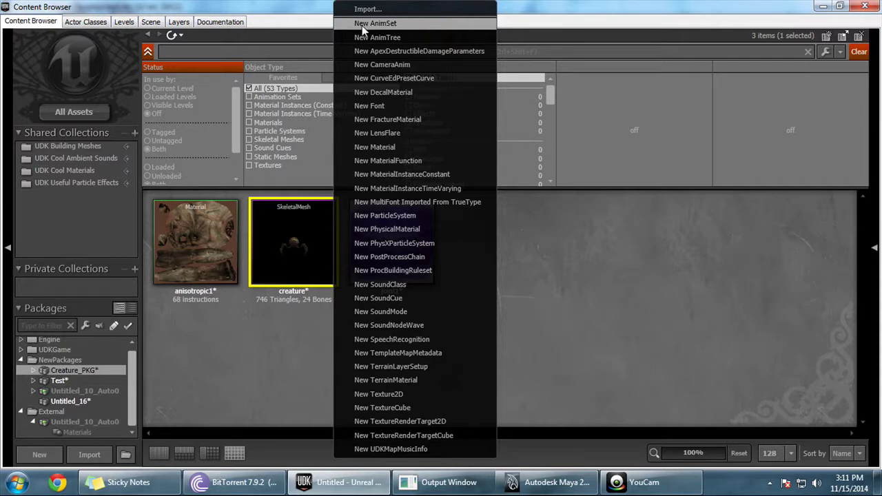
right_click(300, 347)
right_click(558, 330)
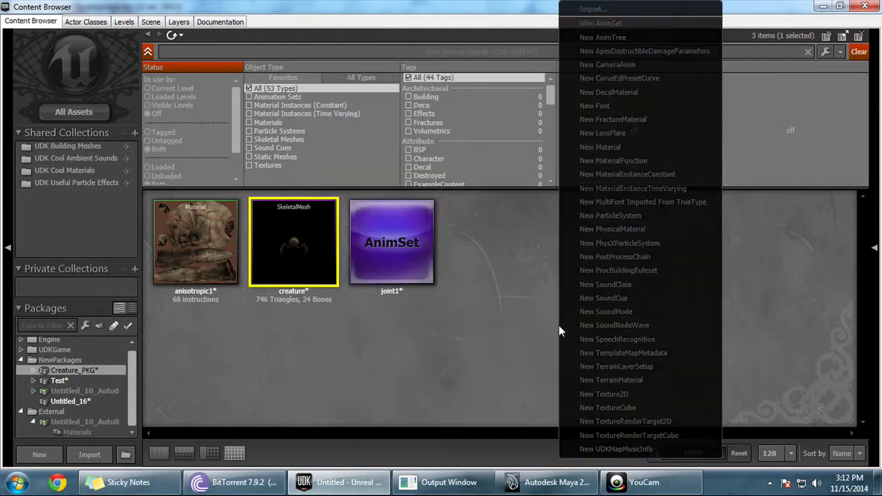
right_click(506, 303)
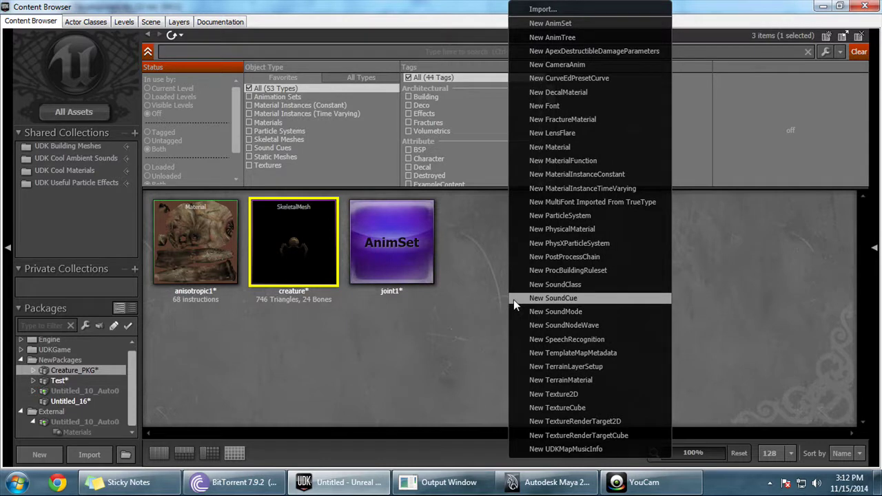
click(582, 25)
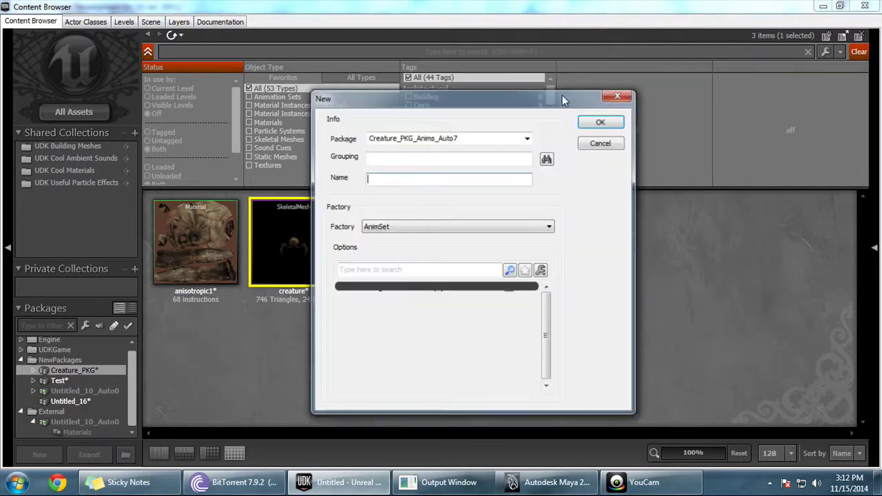
click(416, 137)
key(End)
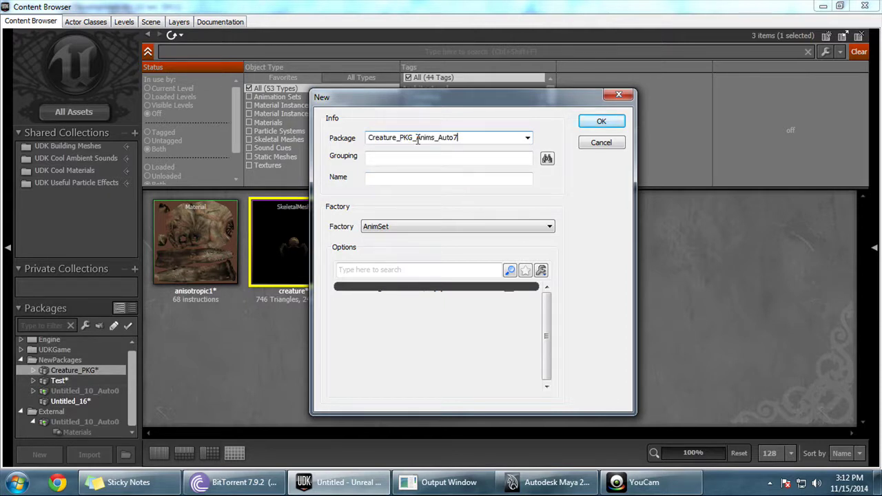
drag(435, 137, 489, 139)
key(BackSpace)
click(399, 181)
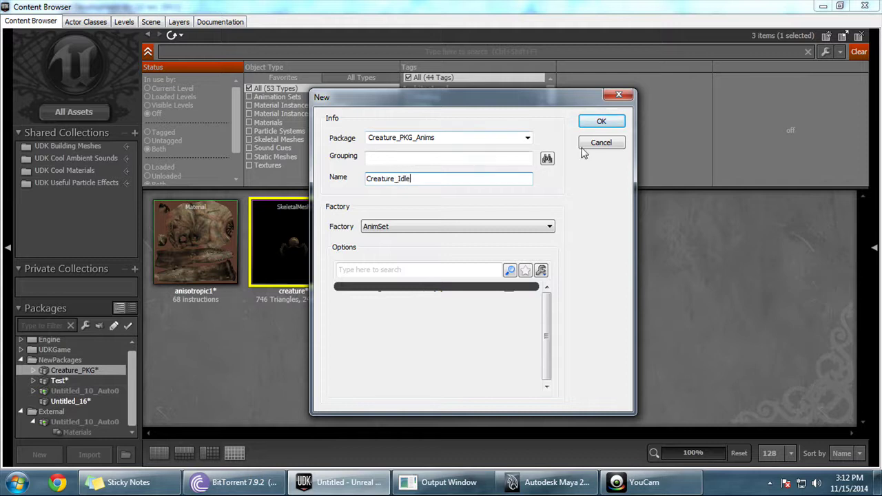
click(600, 124)
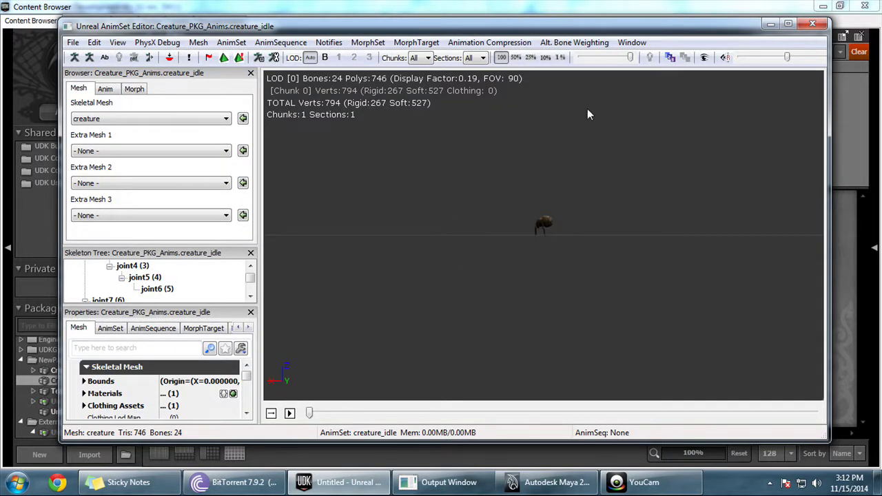
click(813, 23)
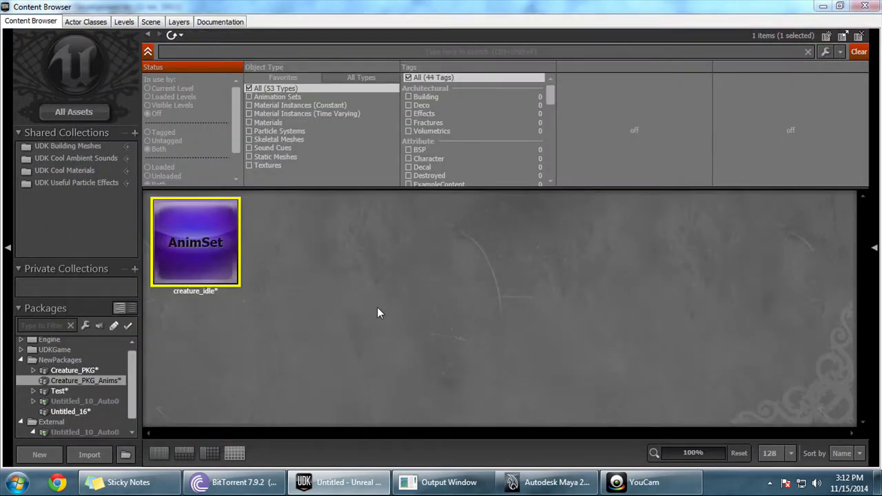
- Open the creature_idle AnimSet for editing and frame the creature mesh up close from the front
mouse_move(187, 246)
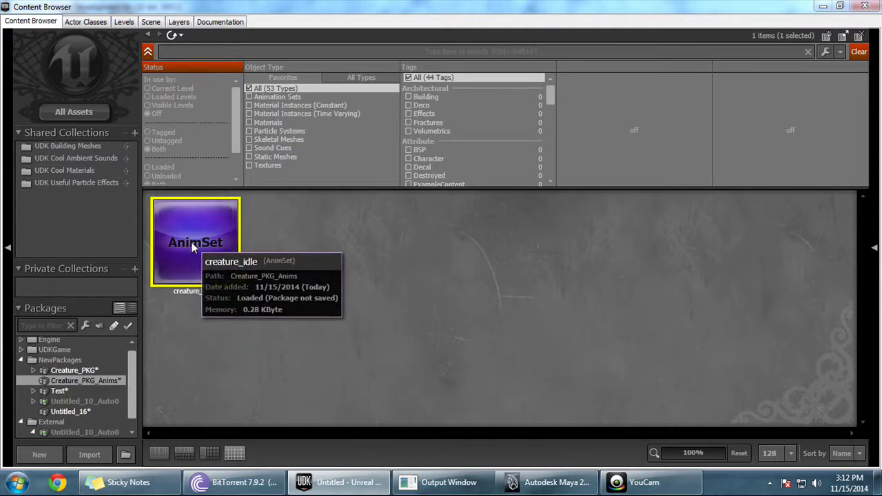
double_click(193, 242)
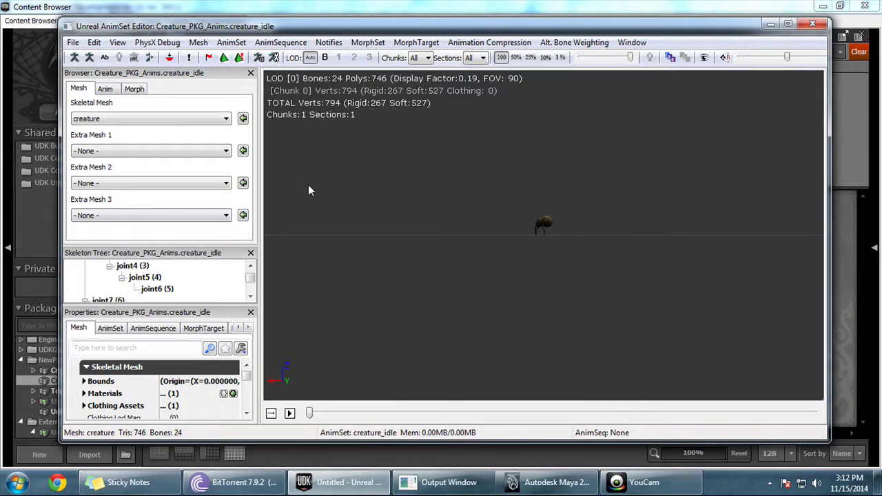
mouse_move(554, 193)
right_down()
mouse_move(553, 138)
mouse_move(553, 190)
right_up()
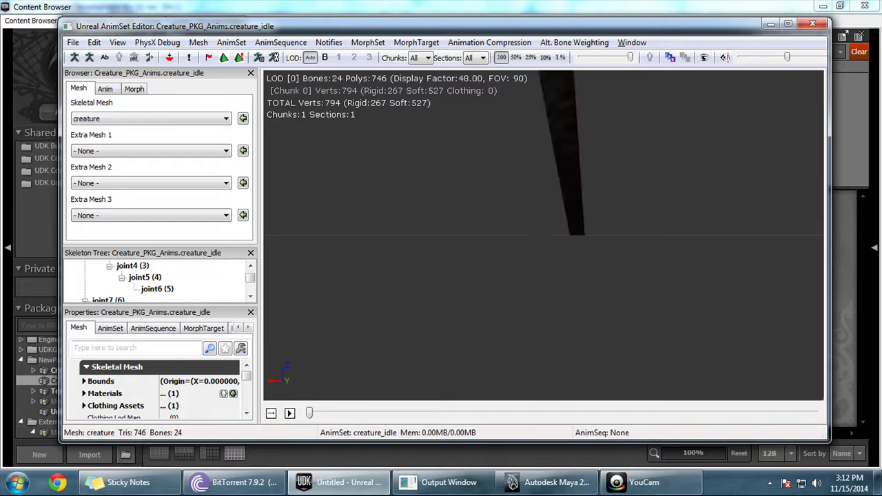
drag(552, 189, 489, 182)
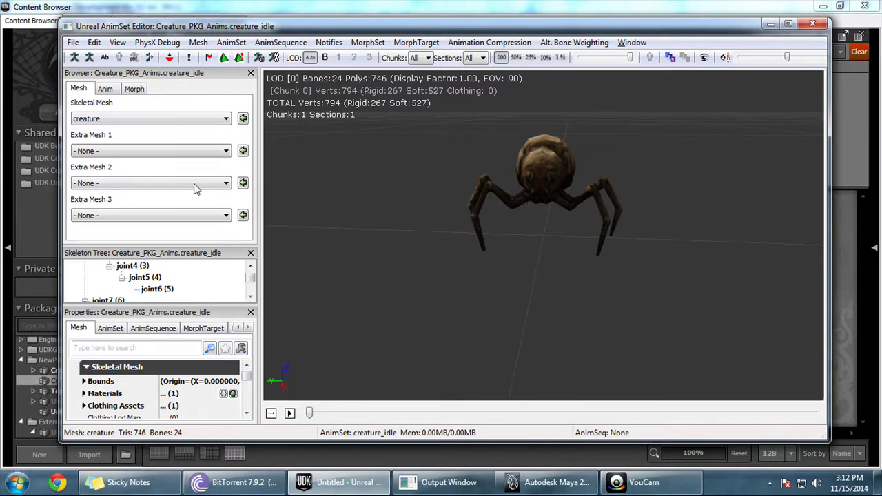
- Switch the previewed skeletal mesh to DefaultSkeletalMesh and view it from farther away
click(177, 120)
click(156, 139)
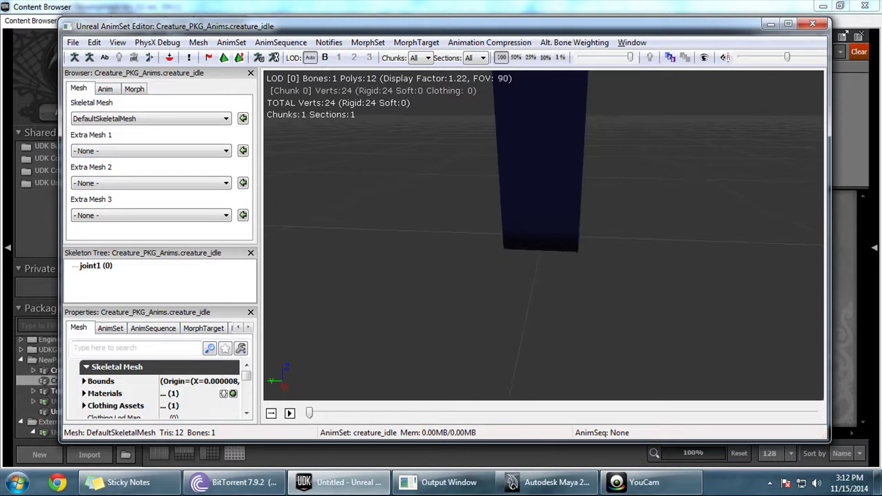
right_drag(442, 122, 442, 122)
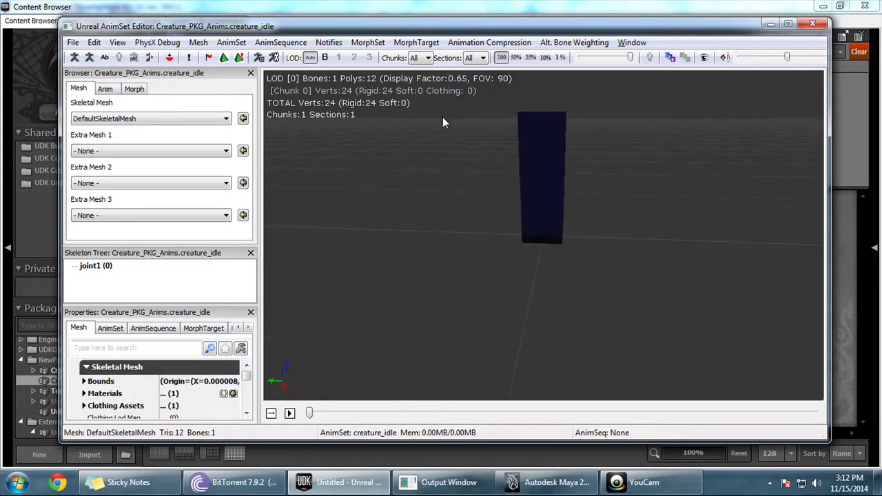
- Set the AnimSet Editor aside and select the creature skeletal mesh in the package Creature_PKG
drag(535, 118, 546, 147)
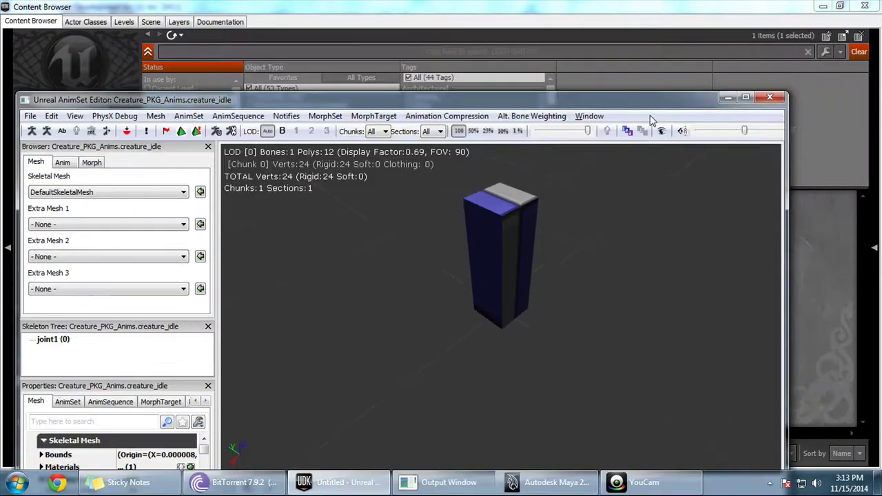
drag(652, 120, 697, 51)
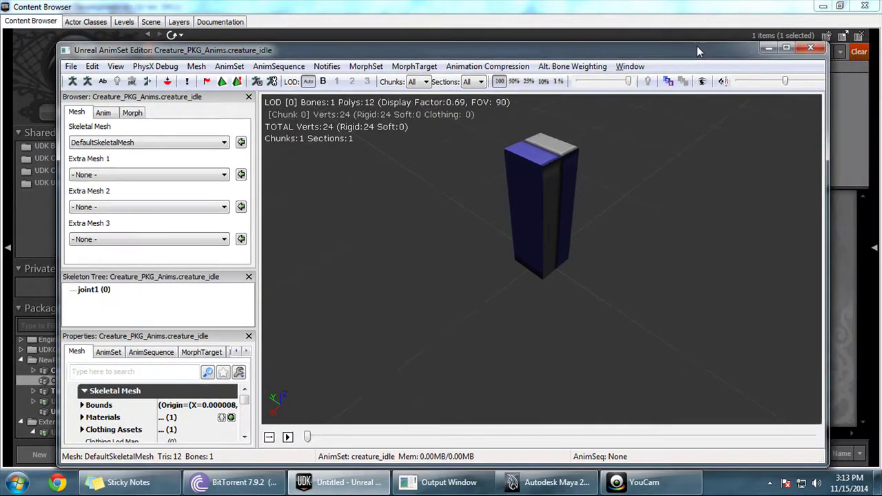
click(768, 48)
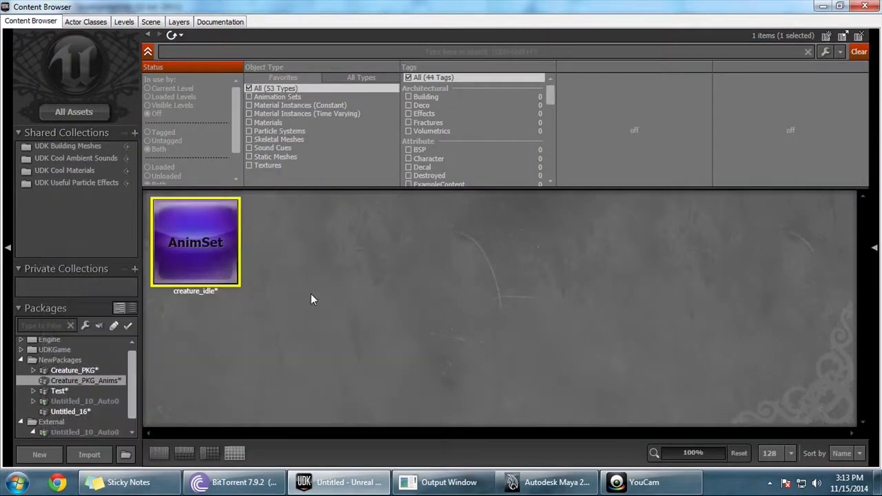
click(78, 371)
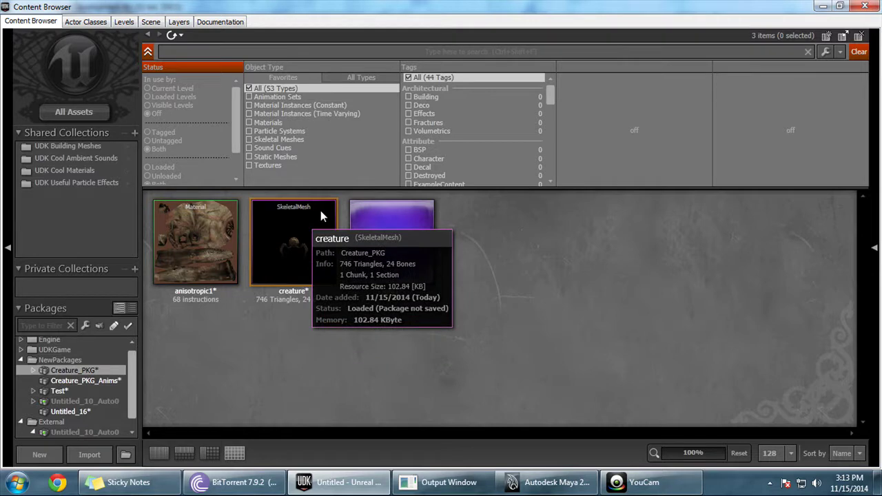
double_click(297, 243)
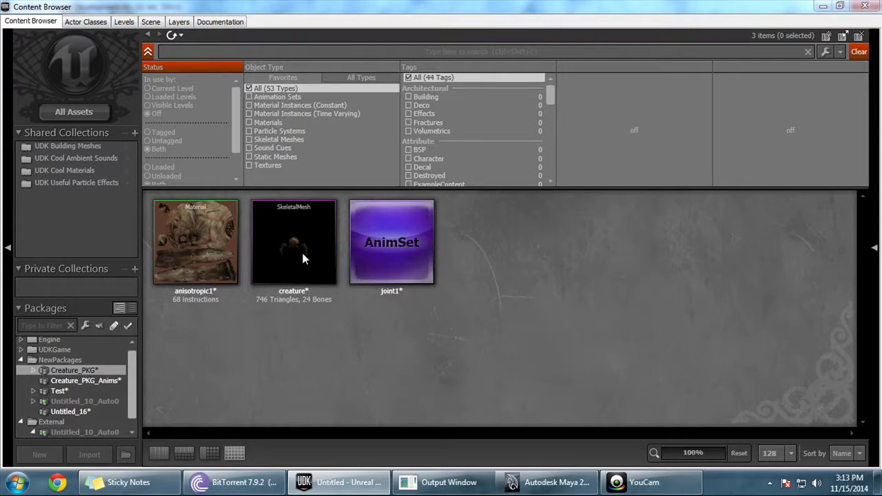
click(282, 275)
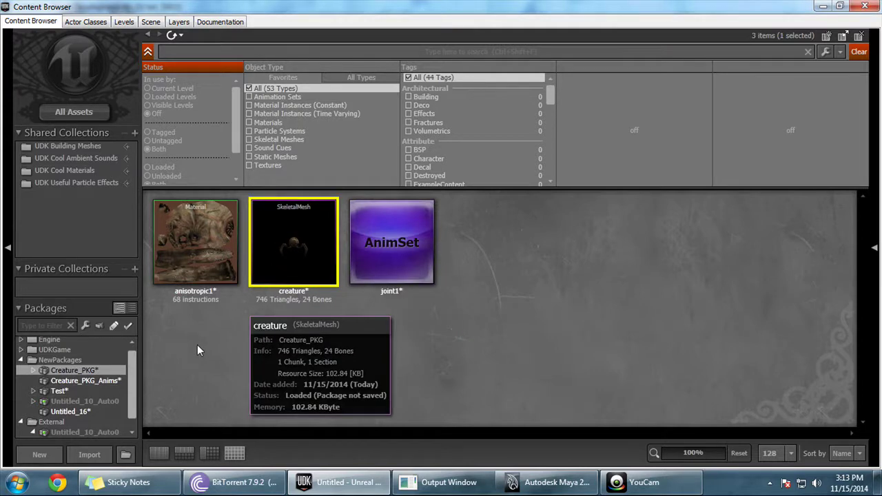
- Use the creature mesh selected in the Content Browser as the creature_idle AnimSet's preview mesh and view it up close
drag(374, 10, 495, 30)
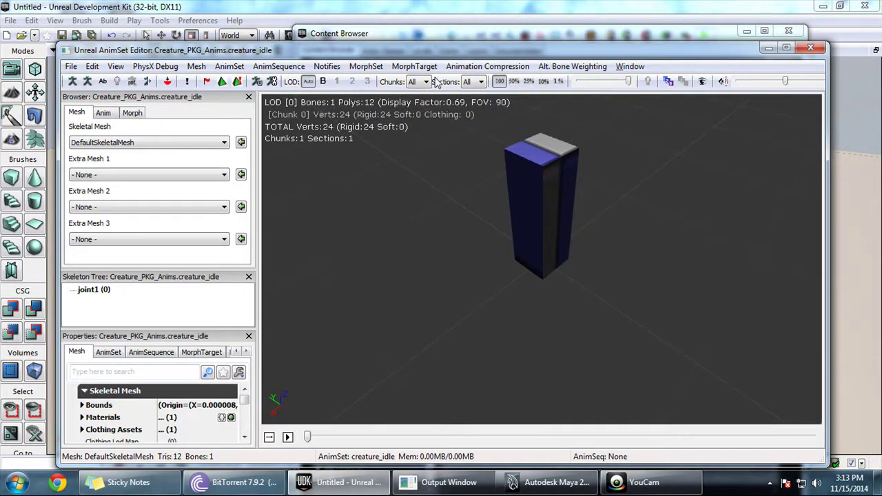
click(476, 29)
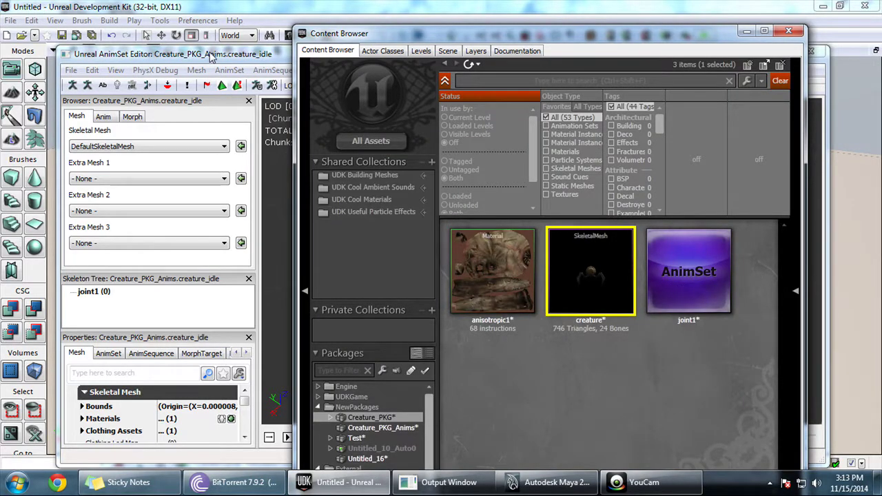
click(249, 60)
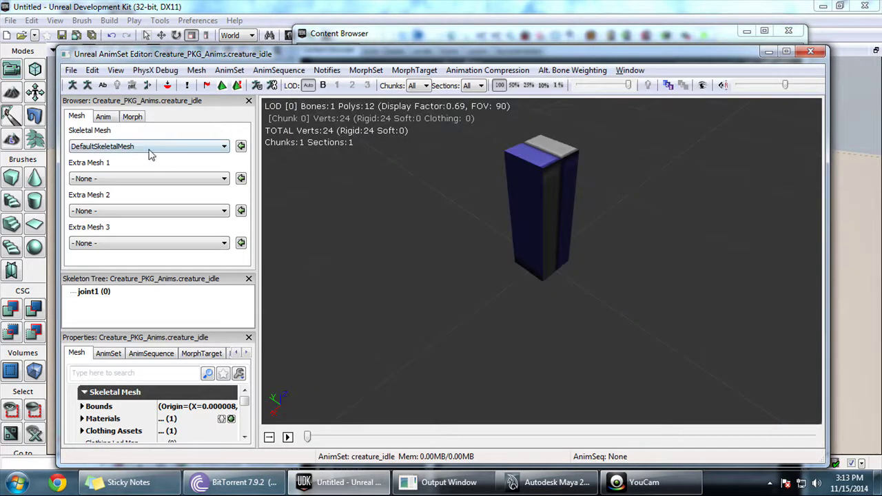
click(240, 146)
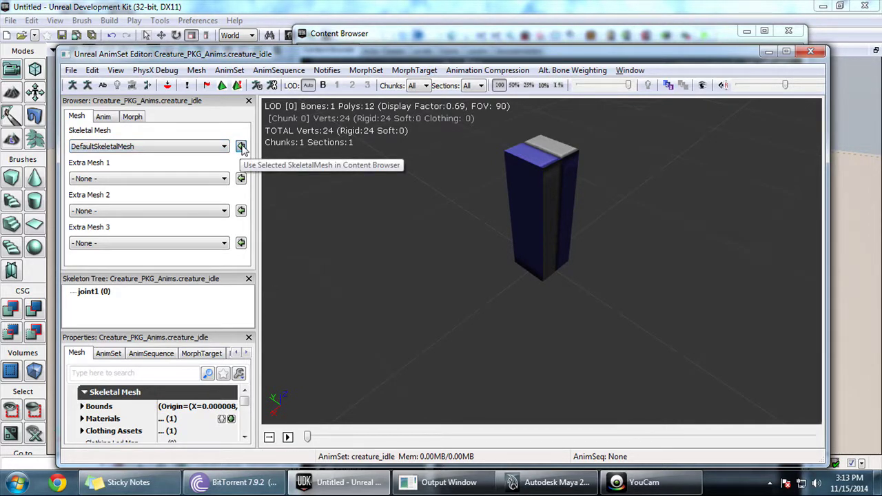
click(241, 147)
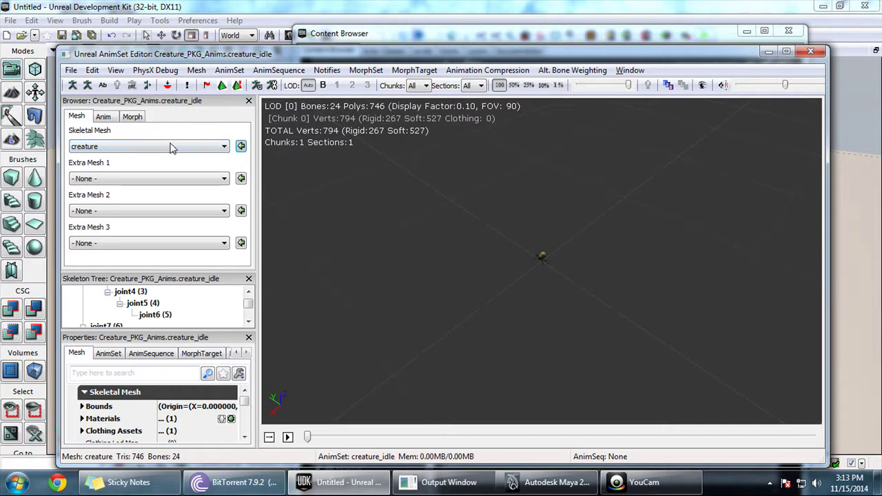
mouse_move(539, 236)
right_down()
mouse_move(539, 200)
mouse_move(541, 252)
right_up()
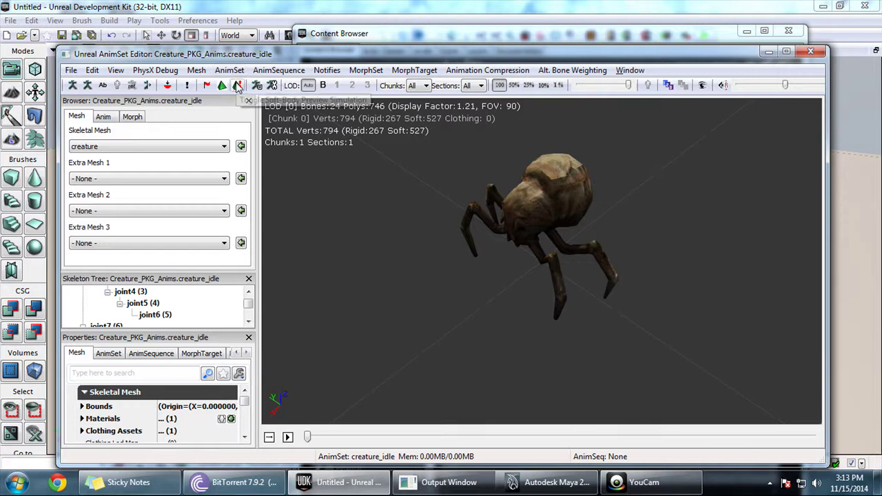
- Import the FBX animation file creature_idle from the MAYA FBX folder into the creature_idle AnimSet
click(71, 70)
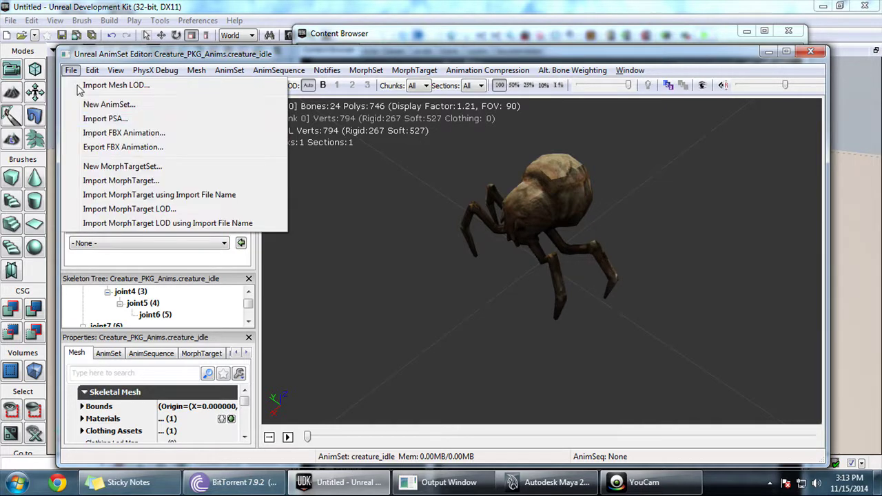
click(103, 134)
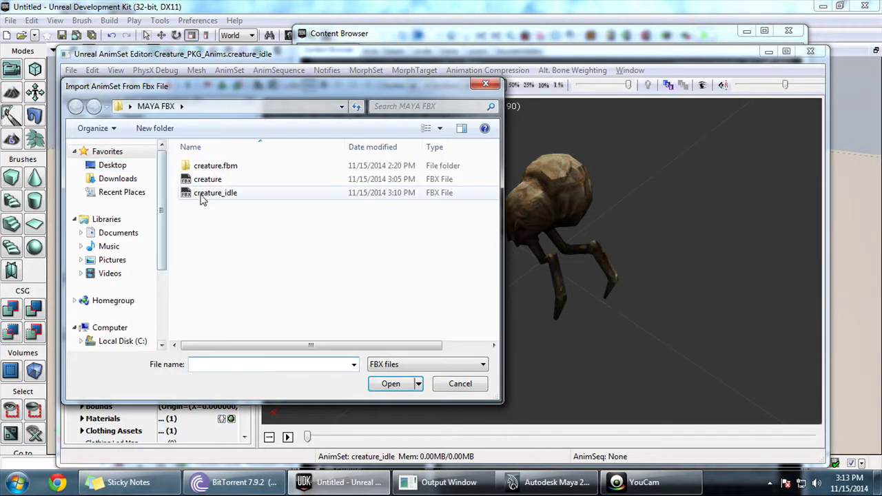
click(219, 193)
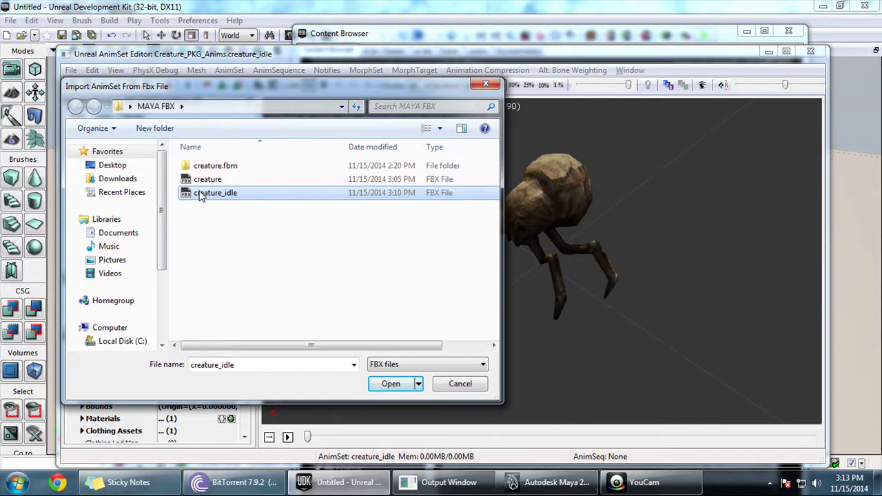
double_click(229, 196)
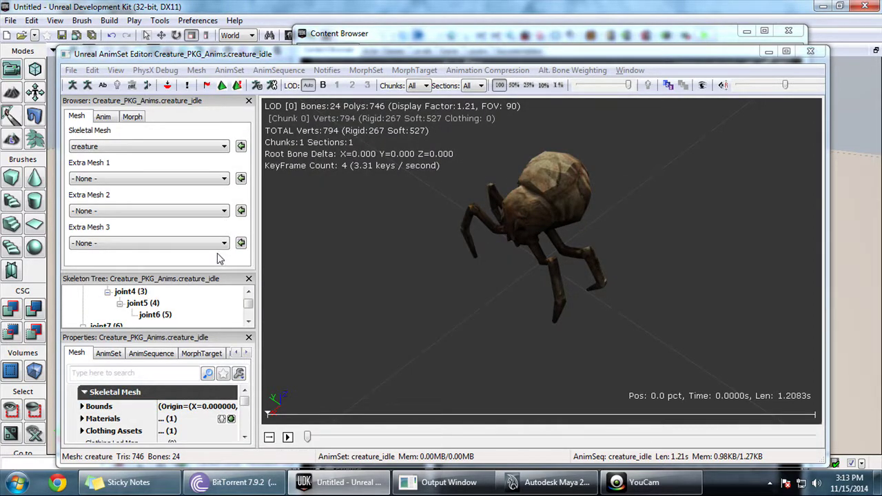
- Play back the imported idle animation on the creature and close the AnimSet Editor
drag(423, 60, 425, 40)
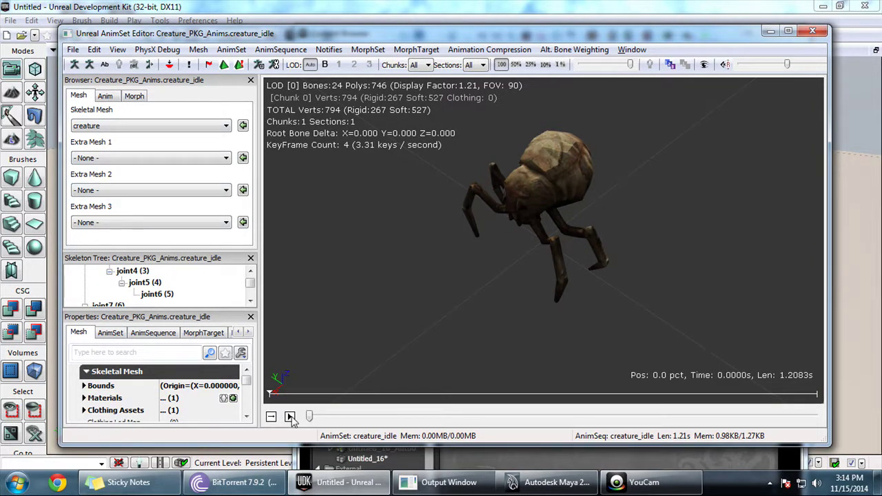
click(289, 417)
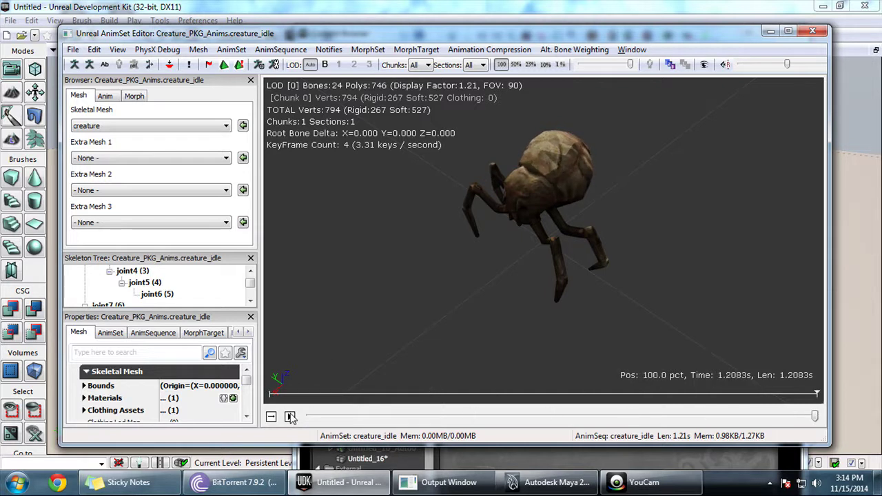
click(290, 417)
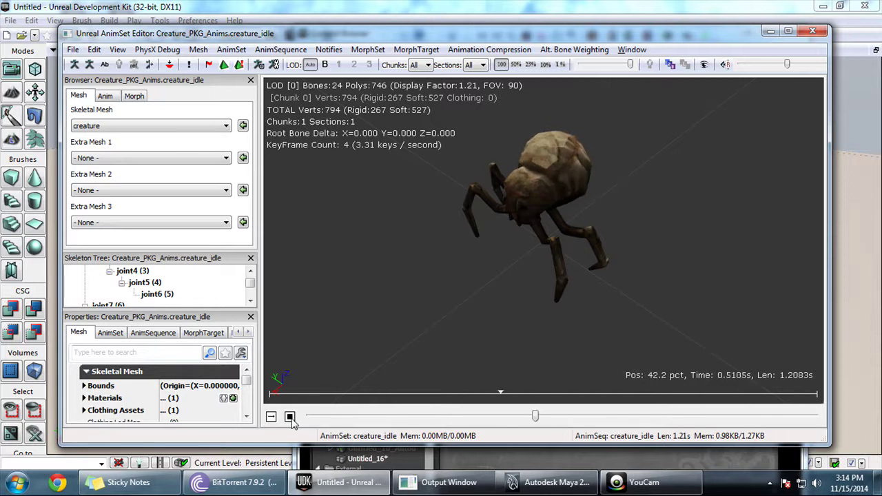
click(289, 417)
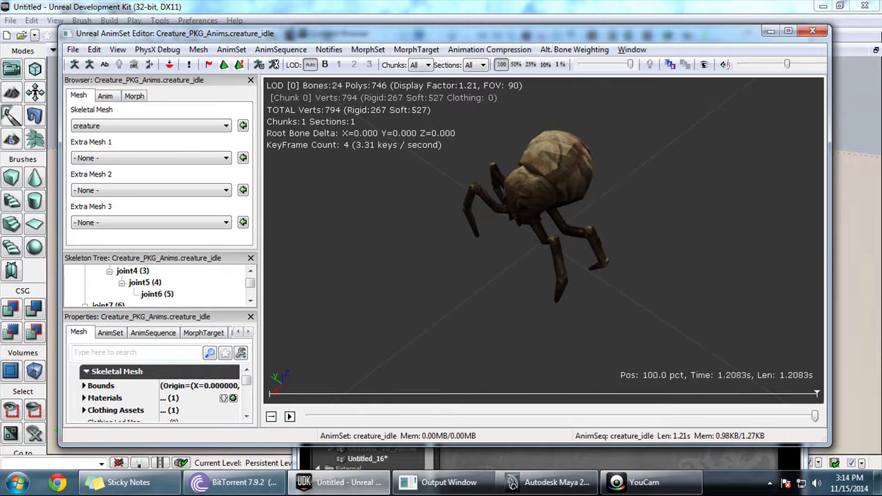
click(812, 33)
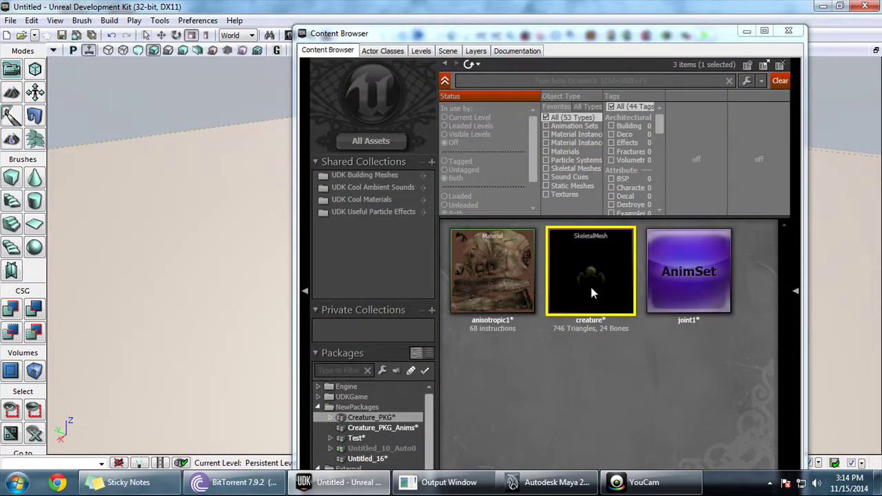
- Place the creature skeletal mesh on the level floor and scale it up uniformly to about 13.8
drag(562, 27, 604, 3)
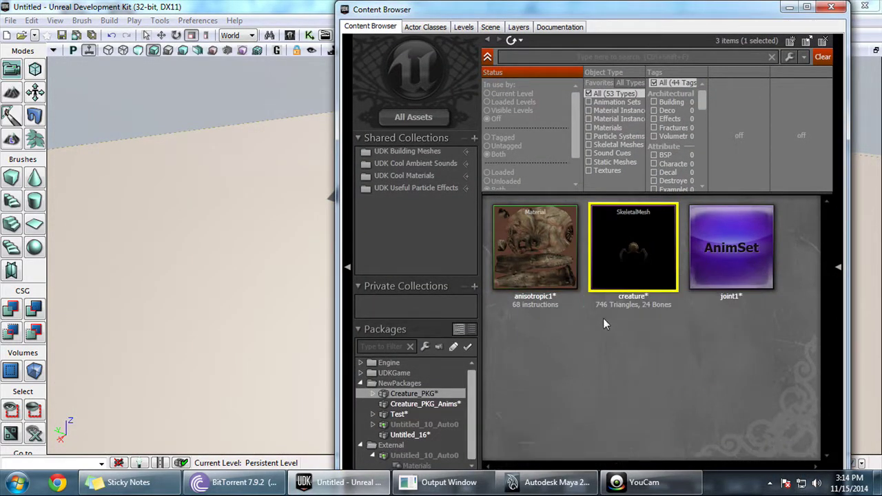
drag(632, 212, 171, 257)
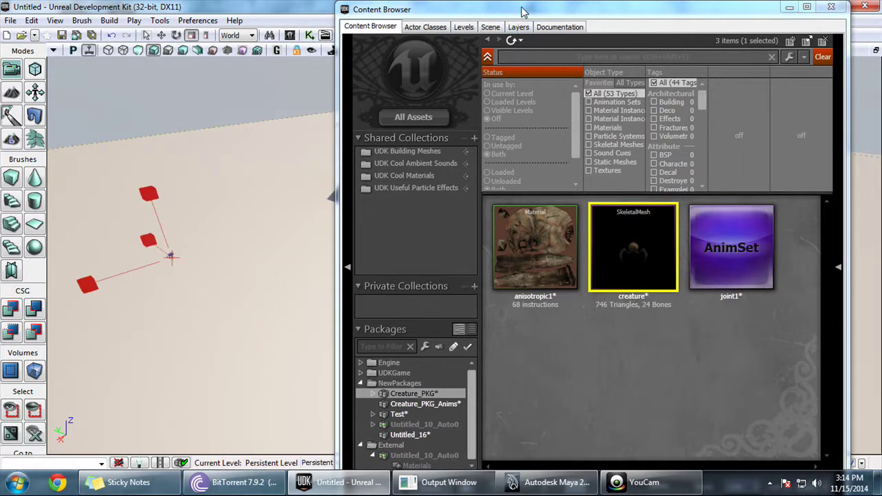
drag(522, 12, 569, 58)
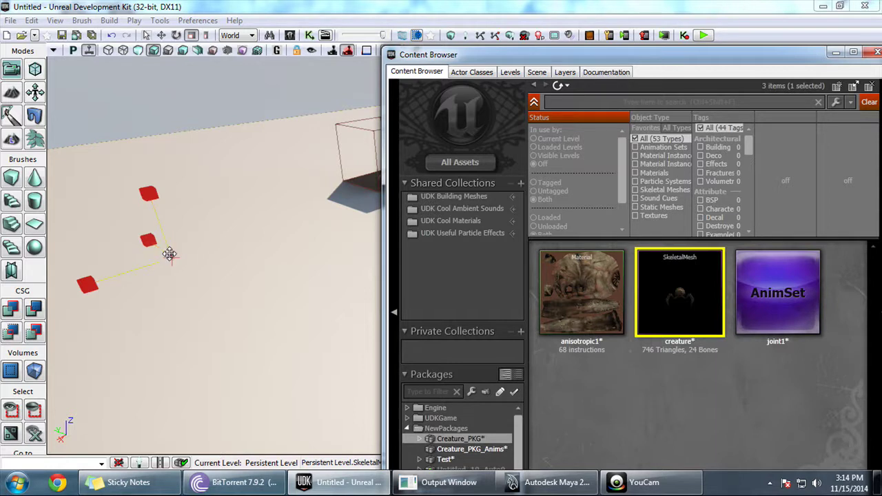
click(171, 257)
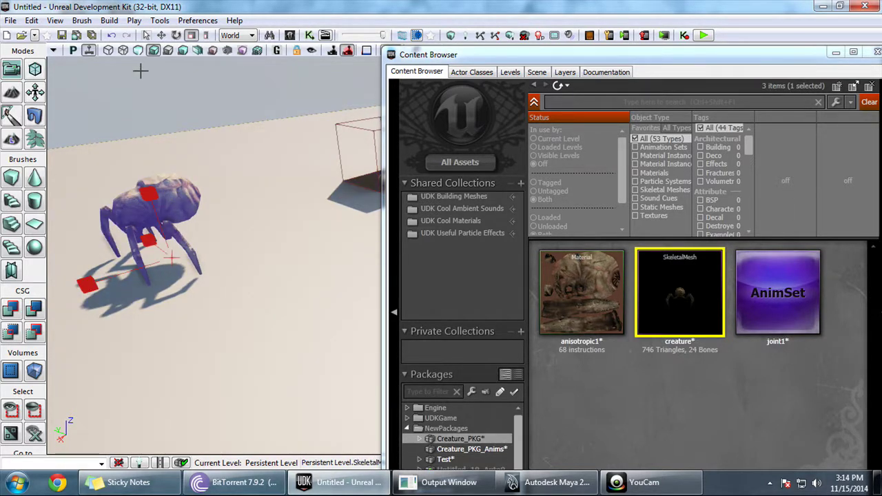
click(146, 35)
- Clear the Content Browser out of the way, open the placed creature actor's properties and filter them by "anim"
mouse_move(668, 316)
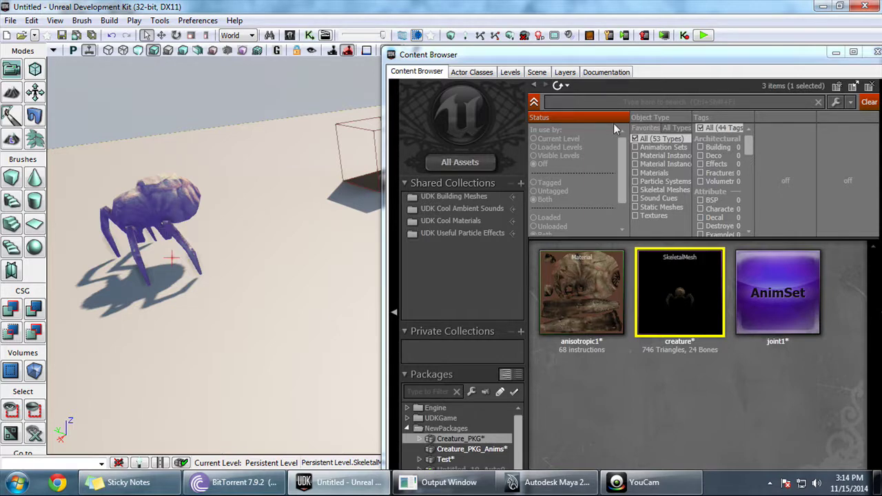
drag(695, 55, 596, 43)
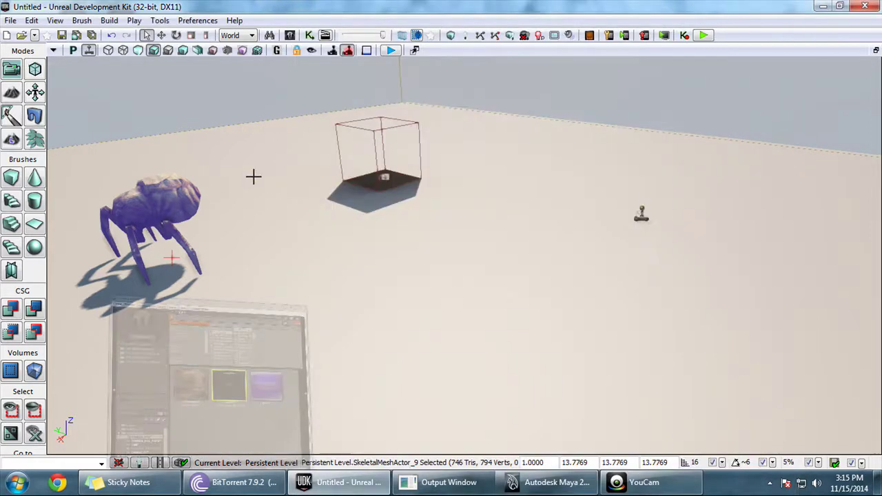
click(737, 43)
double_click(153, 201)
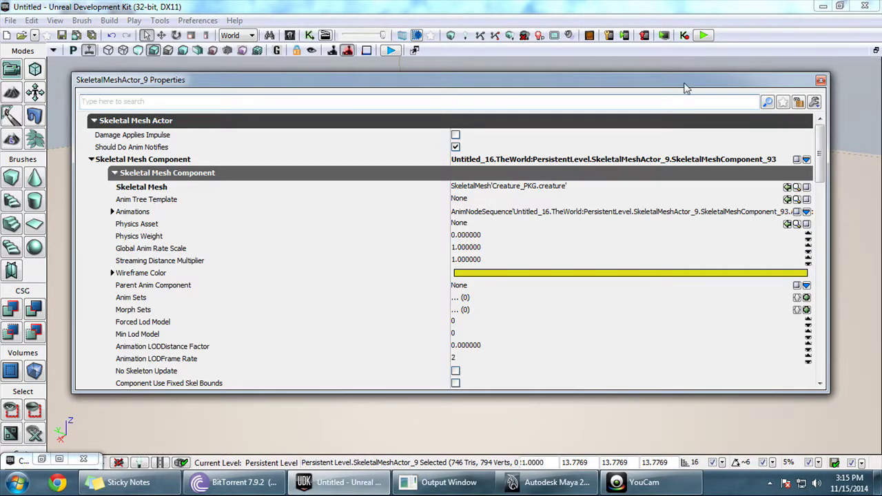
click(820, 81)
double_click(162, 205)
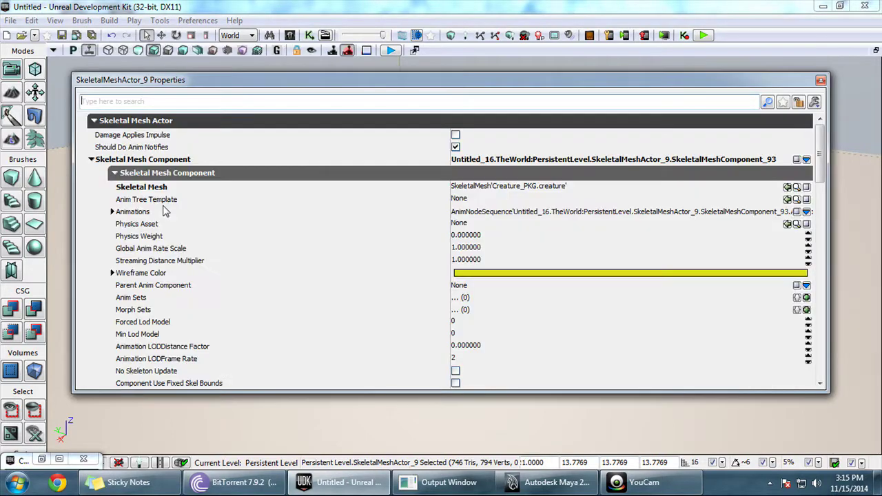
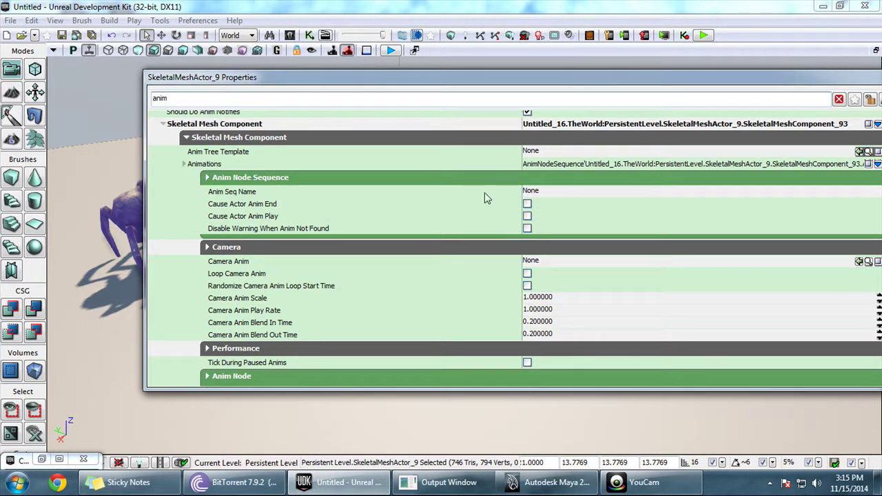
- Restore the Content Browser and open the creature_idle AnimSet from the package Creature_PKG_Anims for editing
mouse_move(486, 194)
drag(23, 461, 147, 372)
drag(186, 352, 339, 237)
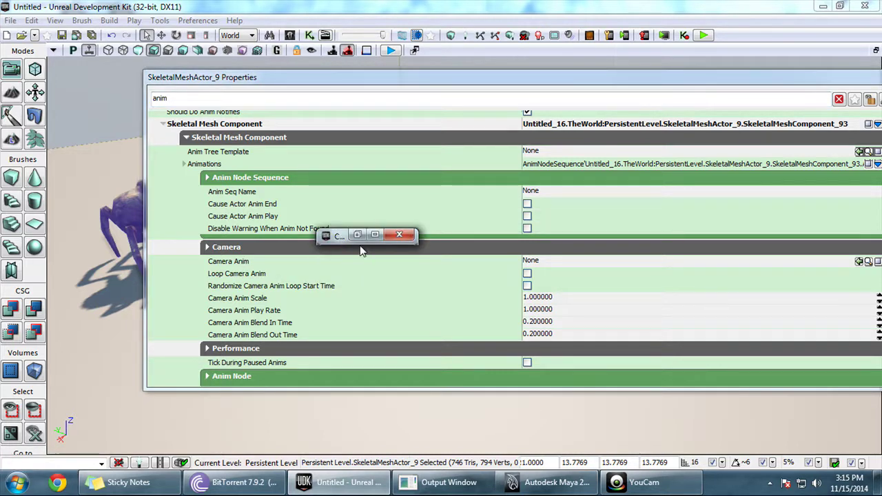
click(357, 235)
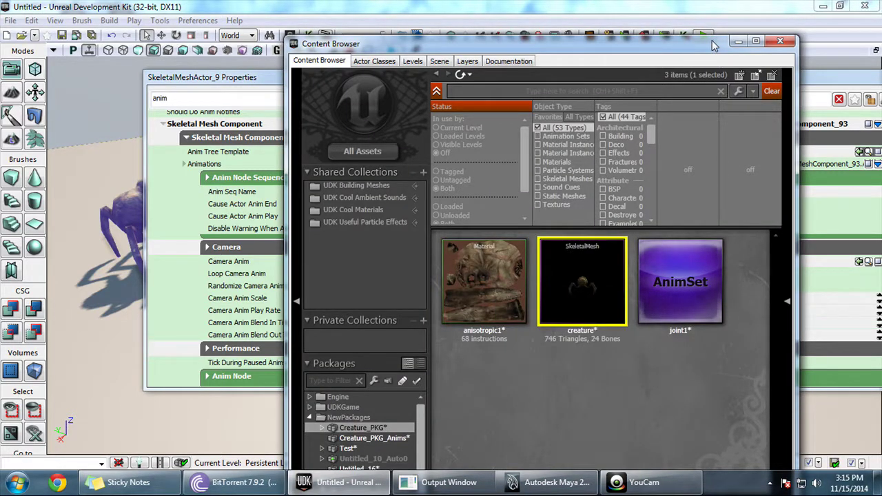
drag(712, 39, 712, 14)
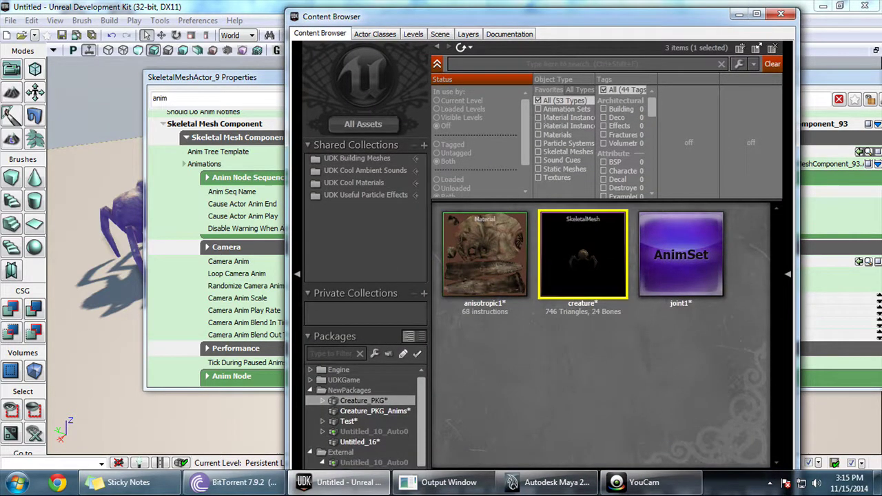
click(374, 410)
click(507, 273)
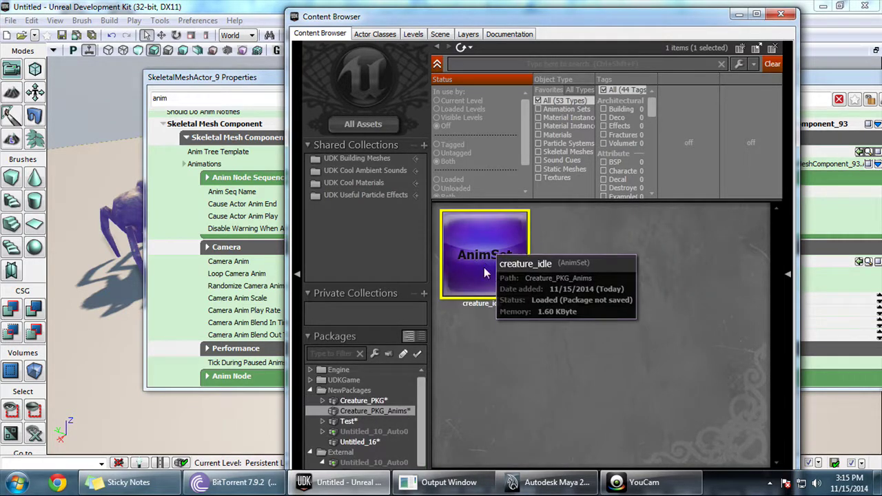
double_click(500, 258)
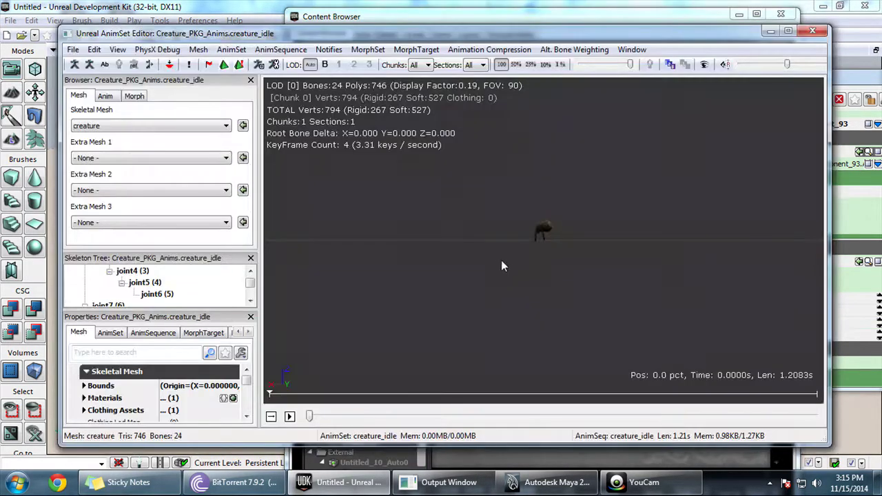
- Play back the creature_idle animation sequence in the AnimSet Editor and close the editor
click(105, 97)
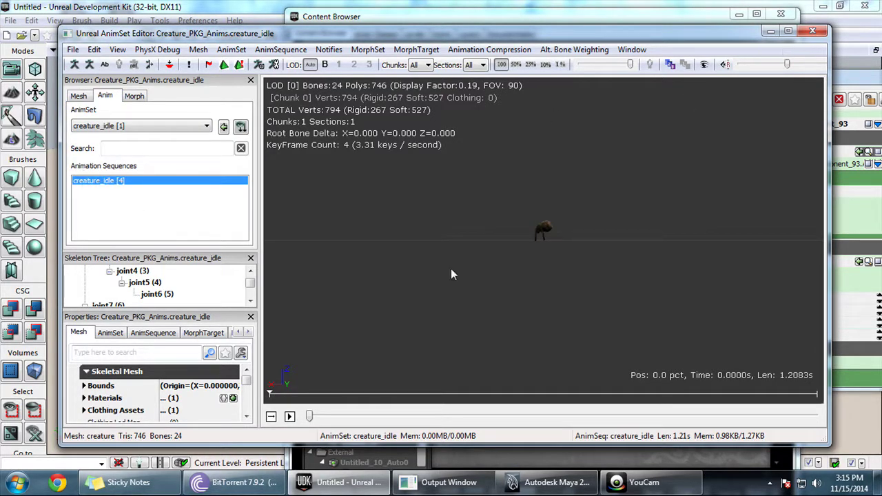
click(290, 419)
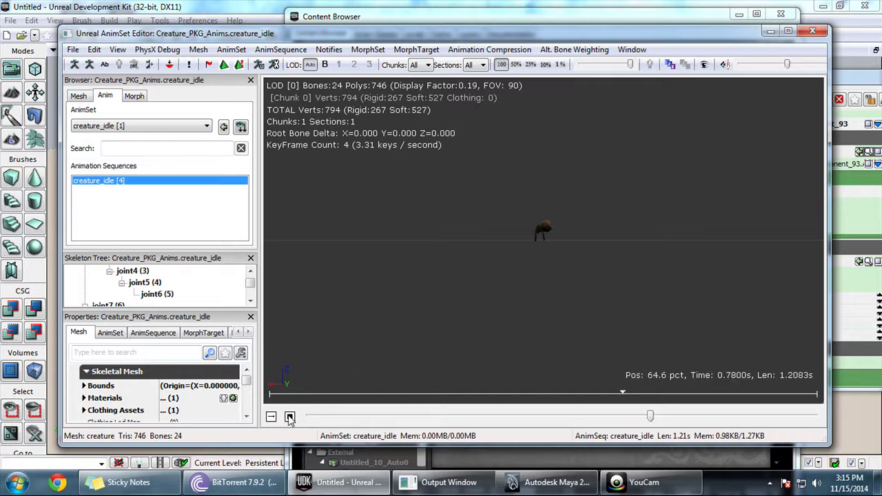
click(812, 31)
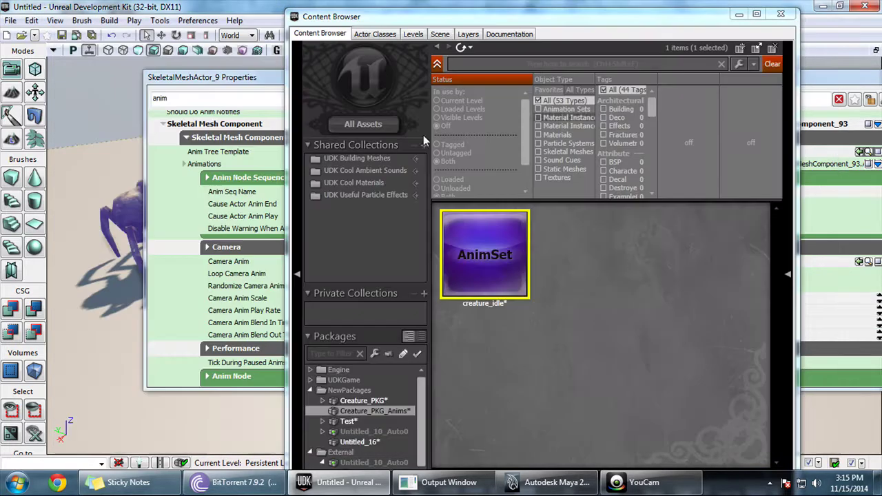
- Set the Anim Seq Name of the placed creature's Anim Node Sequence to creature_idle
click(236, 81)
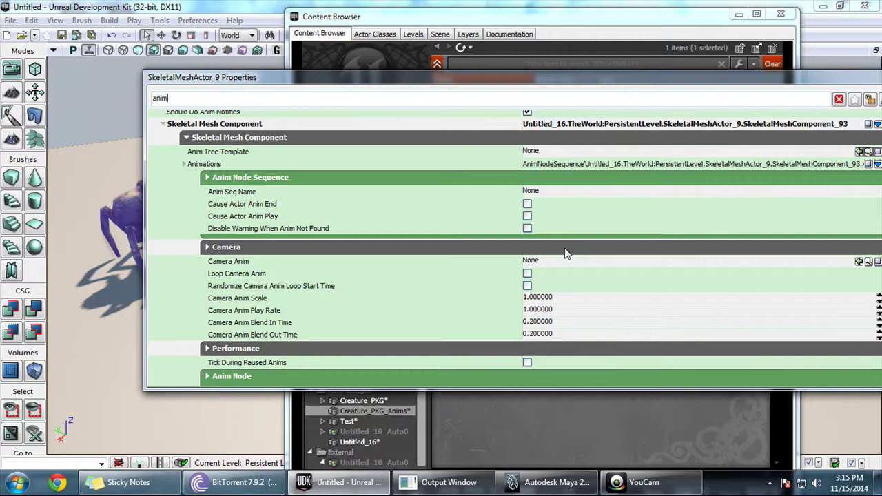
click(552, 197)
text(creature_idle)
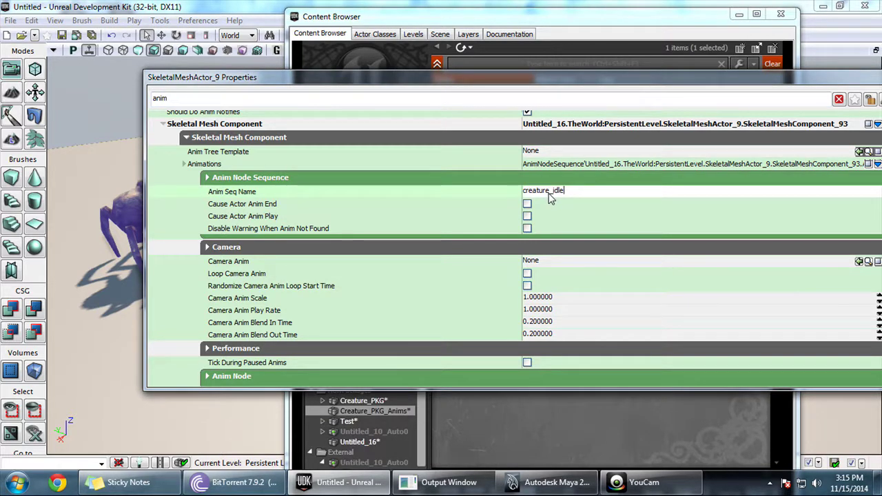
key(Return)
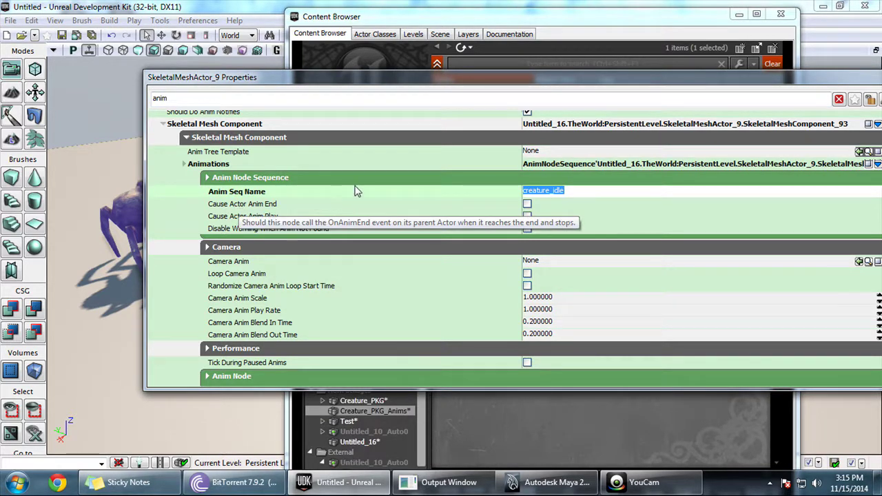
drag(359, 78, 234, 65)
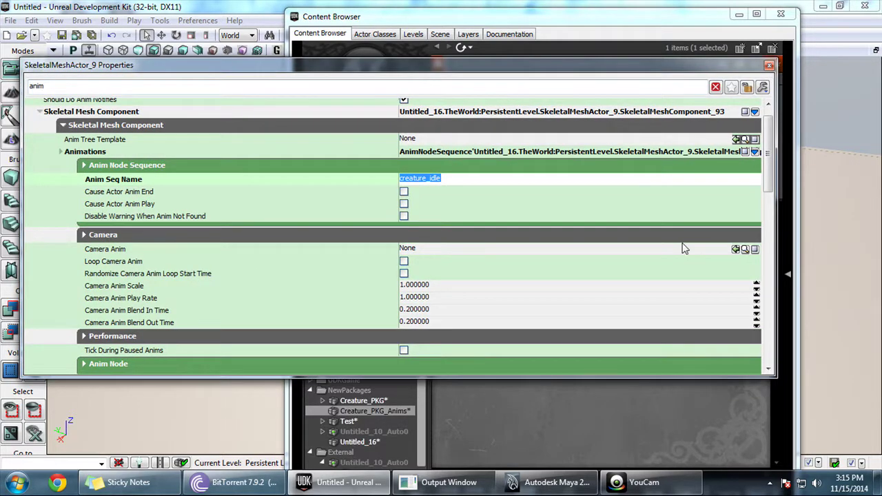
- Add one new entry to the Anim Sets array of the creature's skeletal mesh component
scroll(756, 190, down, 5)
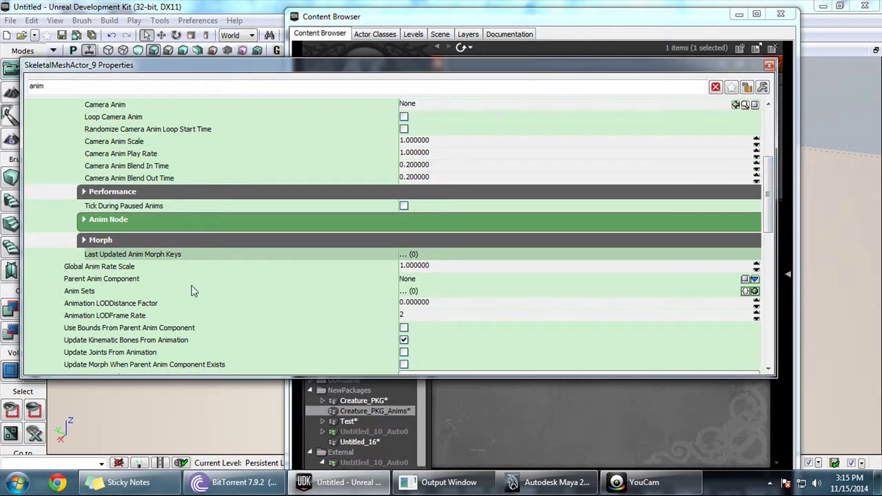
click(374, 222)
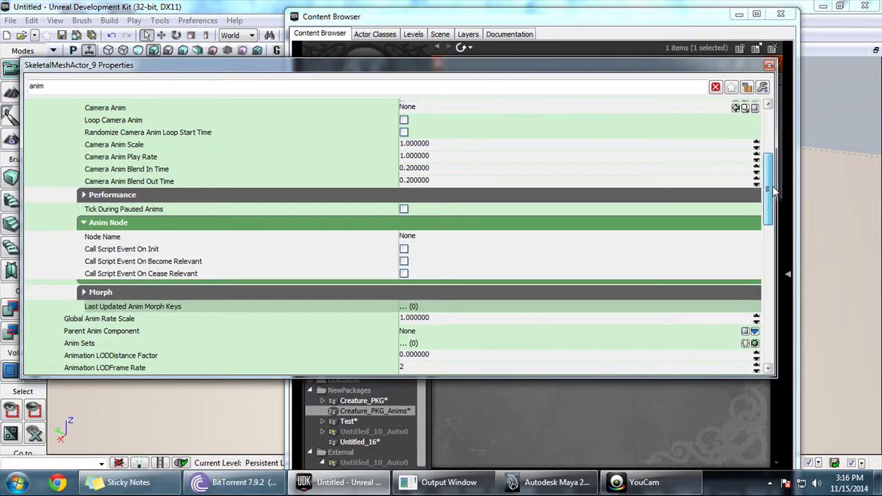
scroll(772, 175, up, 3)
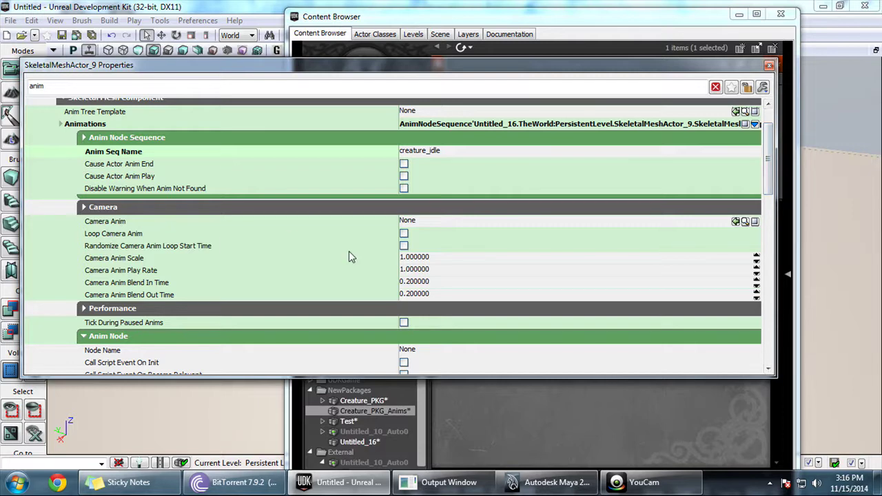
drag(771, 172, 788, 259)
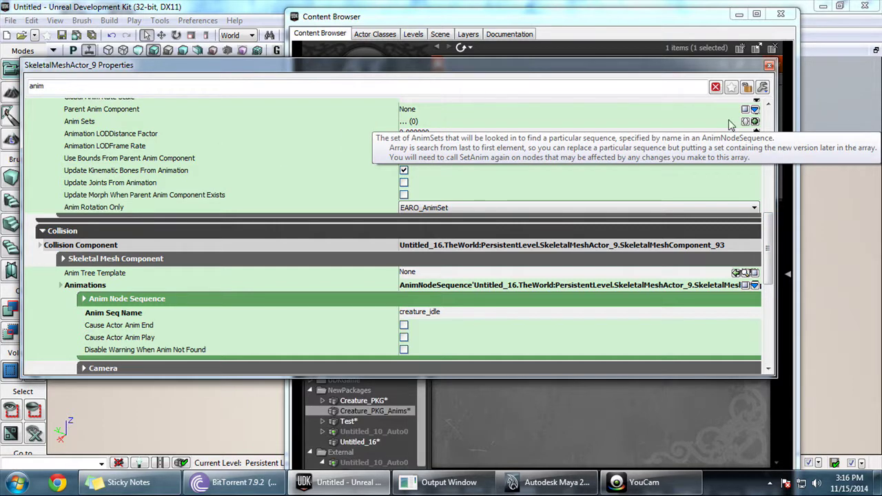
click(755, 121)
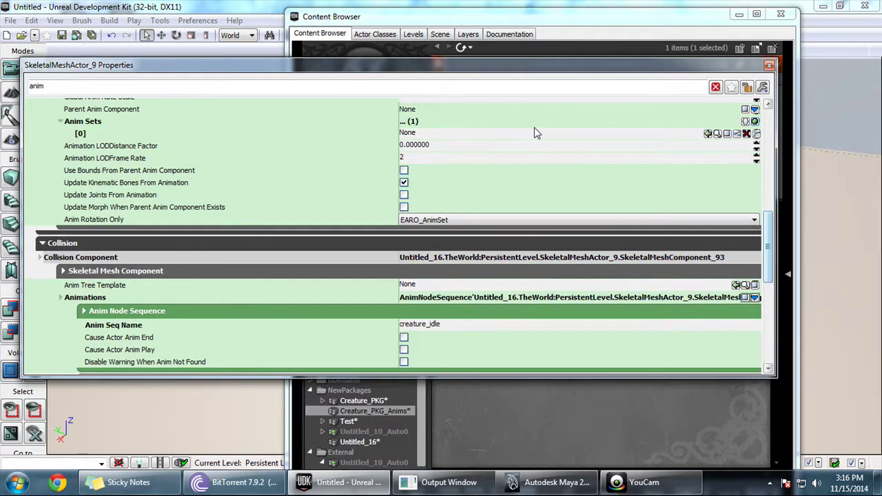
scroll(296, 141, down, 2)
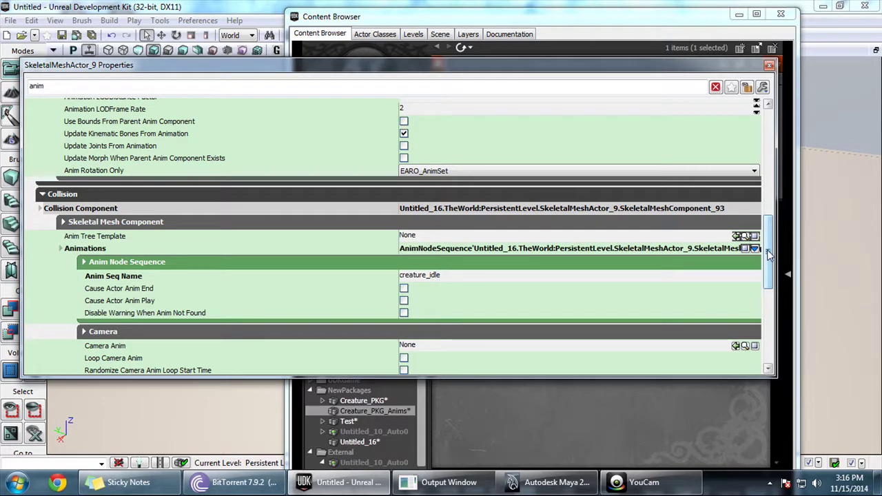
- Assign the creature_idle AnimSet selected in the Content Browser to entry 0 of the creature's Anim Sets
drag(769, 255, 779, 229)
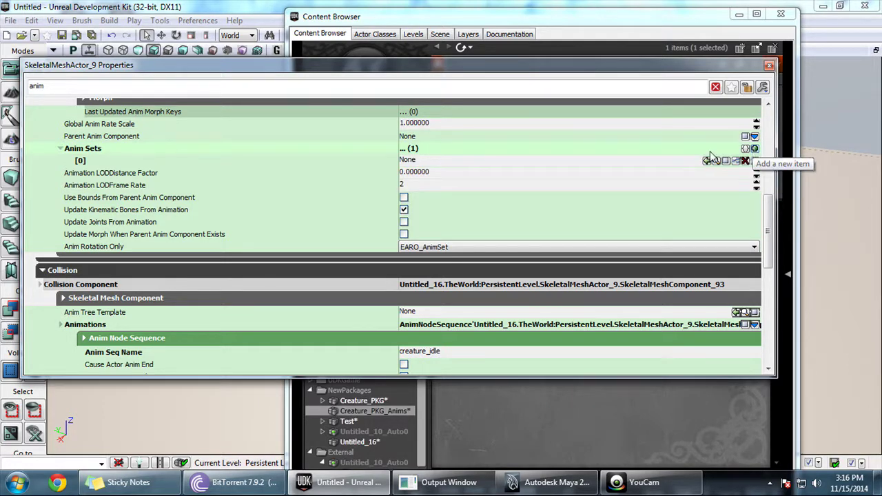
click(637, 163)
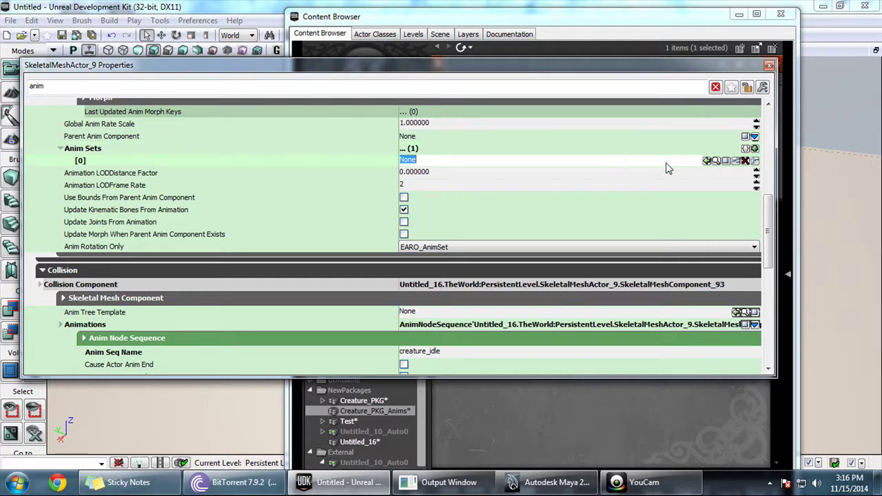
click(579, 18)
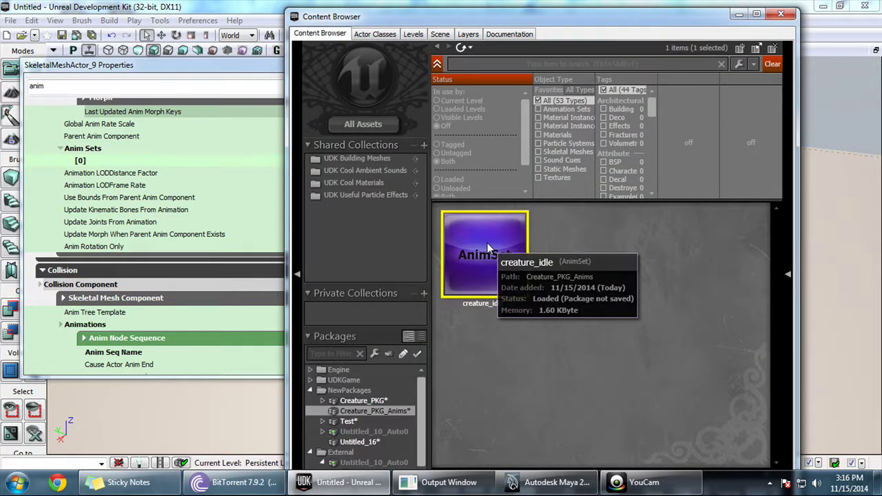
click(216, 66)
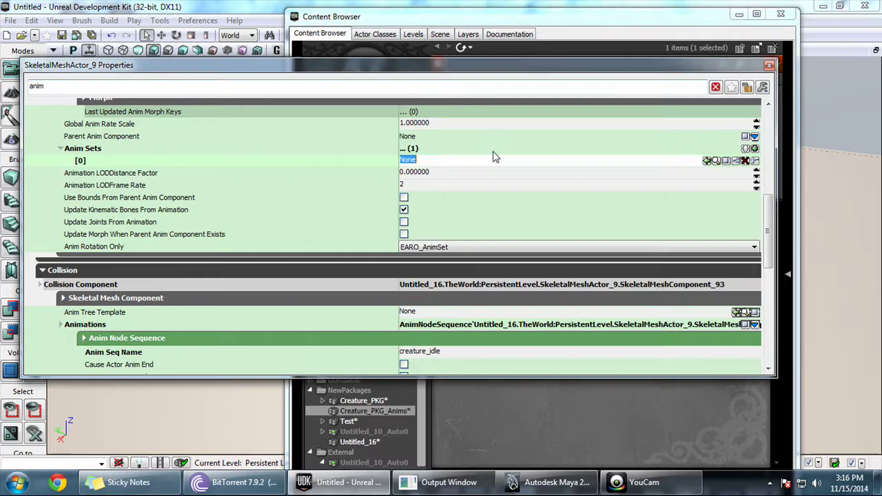
click(707, 162)
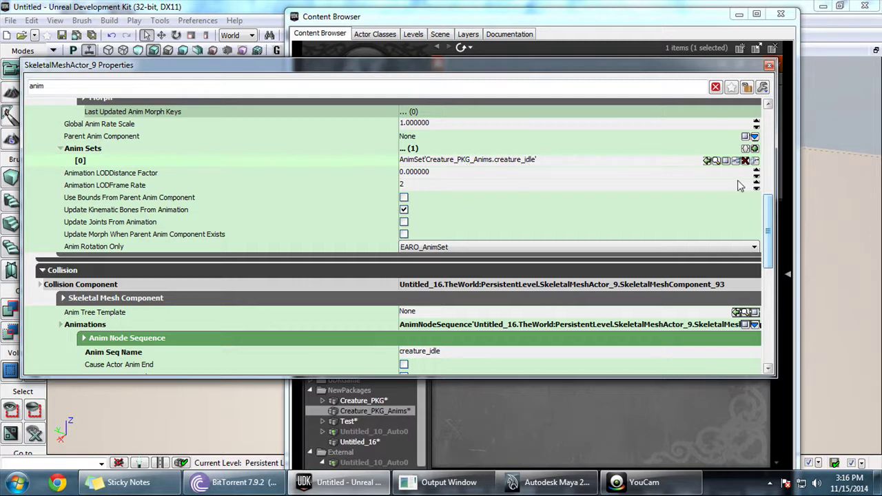
- Filter the creature actor's properties by "looping" and enable Looping for its animation sequence
drag(772, 218, 781, 93)
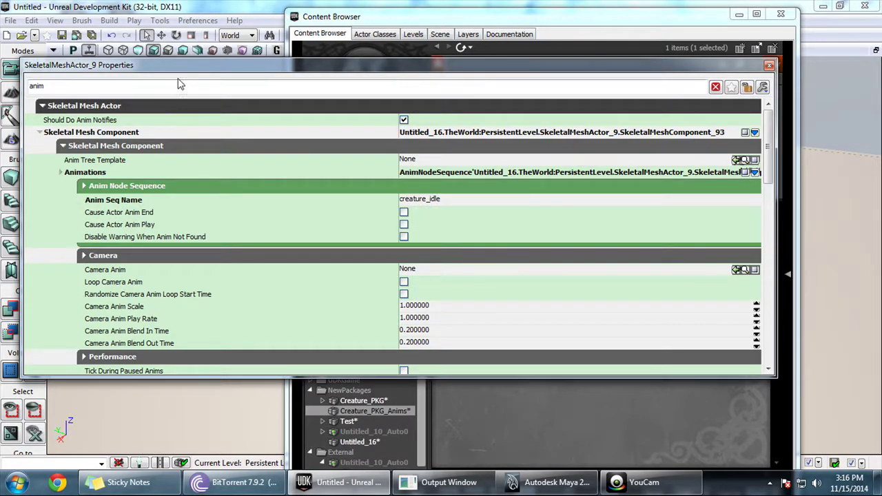
drag(184, 69, 273, 65)
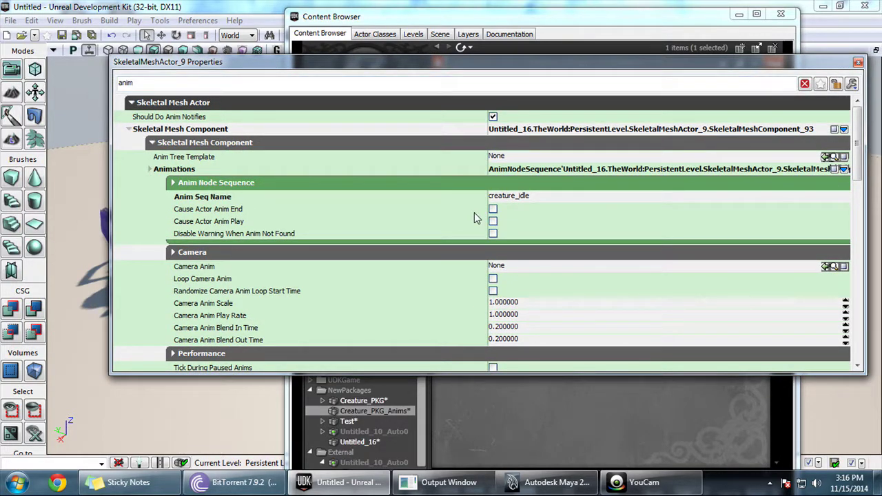
click(510, 83)
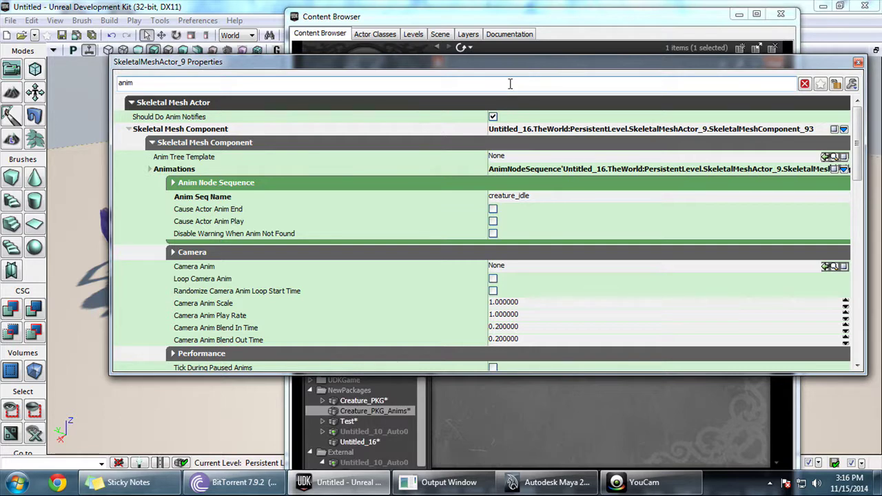
key(BackSpace)
key(BackSpace)
key(BackSpace)
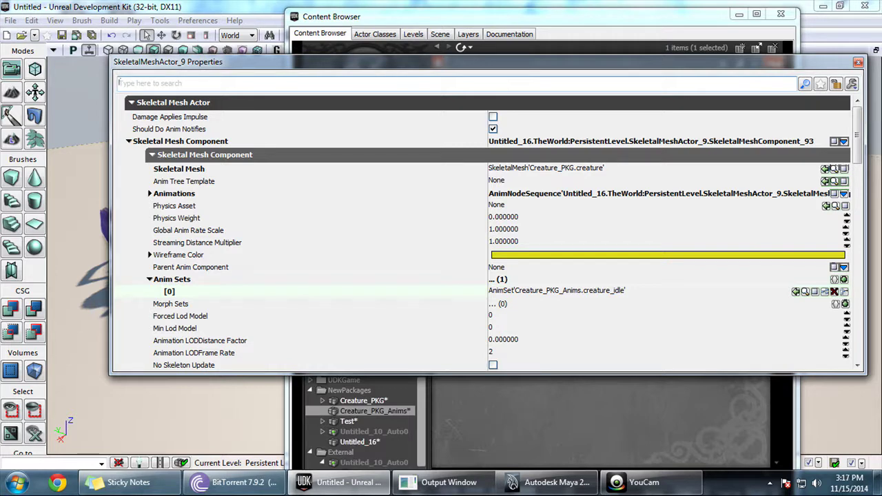
text(looping)
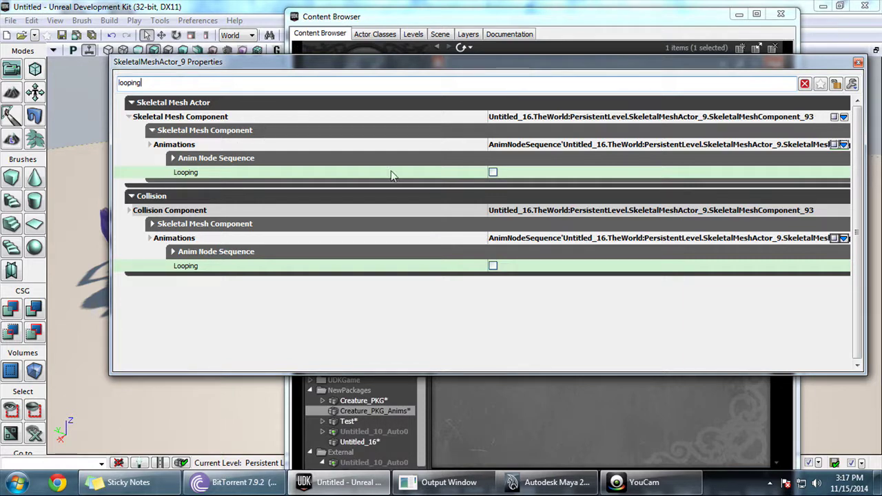
click(493, 172)
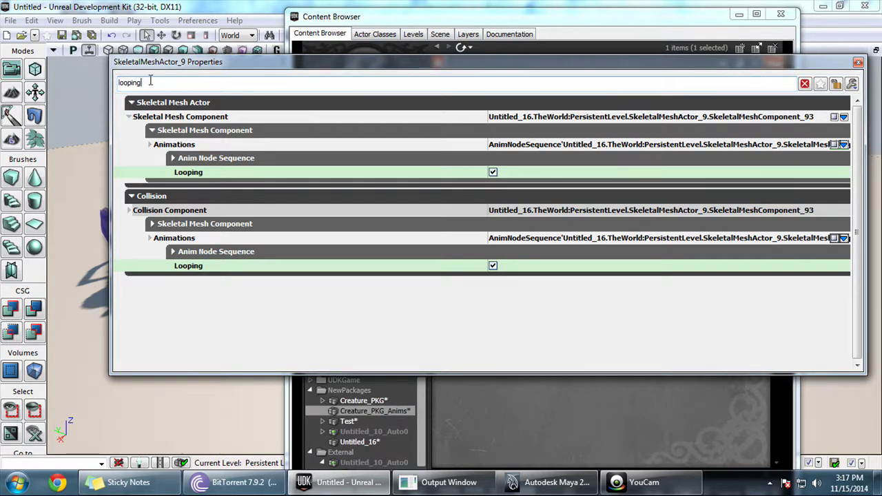
- Filter the creature's properties by "playing", enable Playing, and close the properties to return to the level view
drag(303, 83, 107, 78)
text(playing)
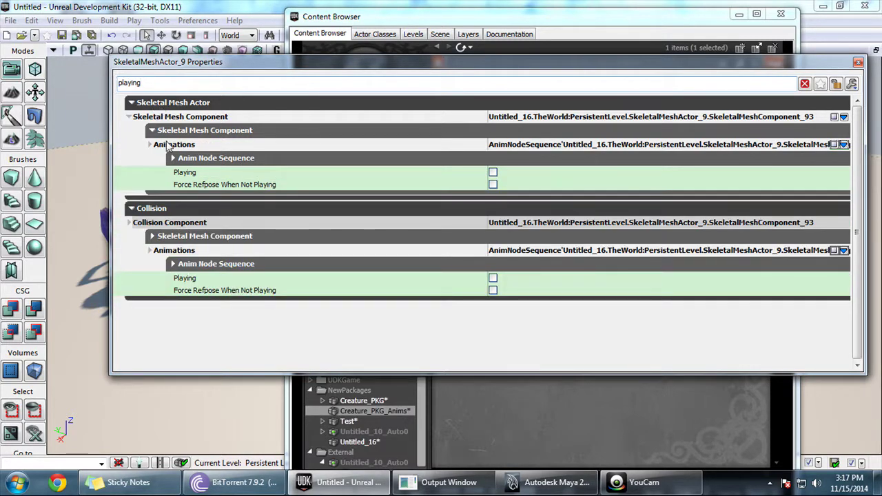
click(493, 173)
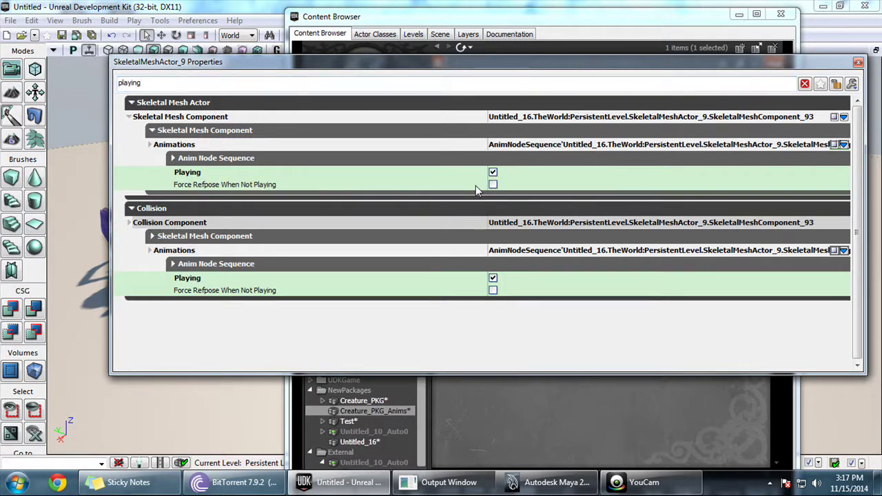
click(858, 63)
key(alt+Tab)
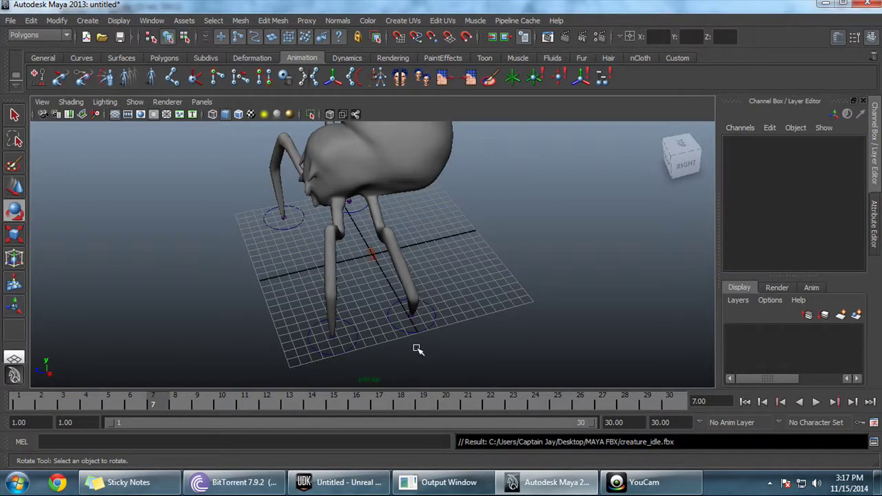
click(341, 483)
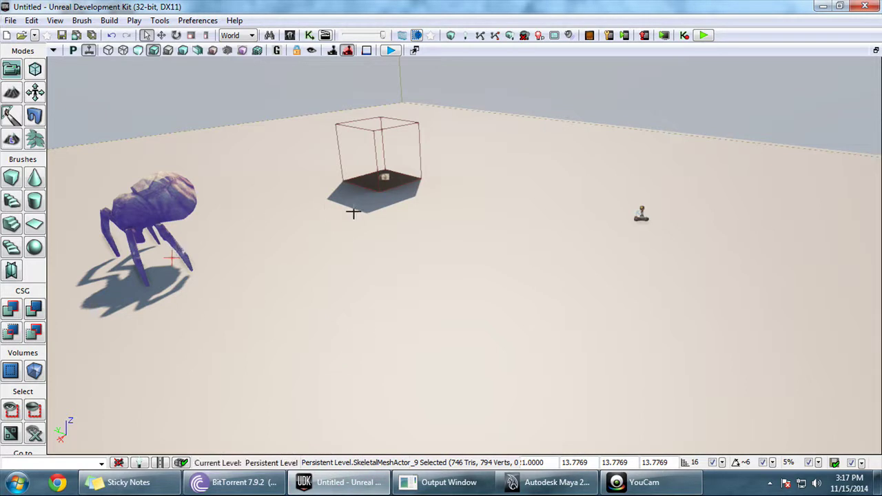
- Select the floor mesh and build the lighting at Production quality with Build Only Selected enabled
click(329, 214)
middle_drag(331, 244, 443, 250)
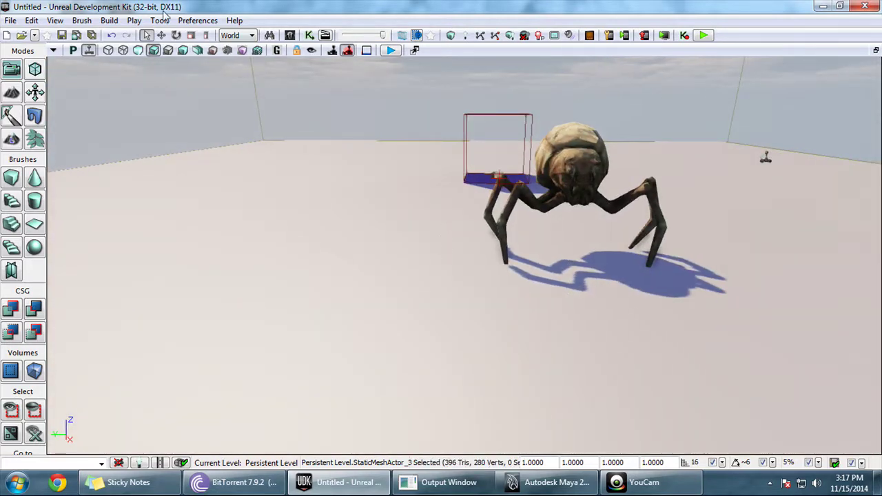
click(109, 20)
click(142, 69)
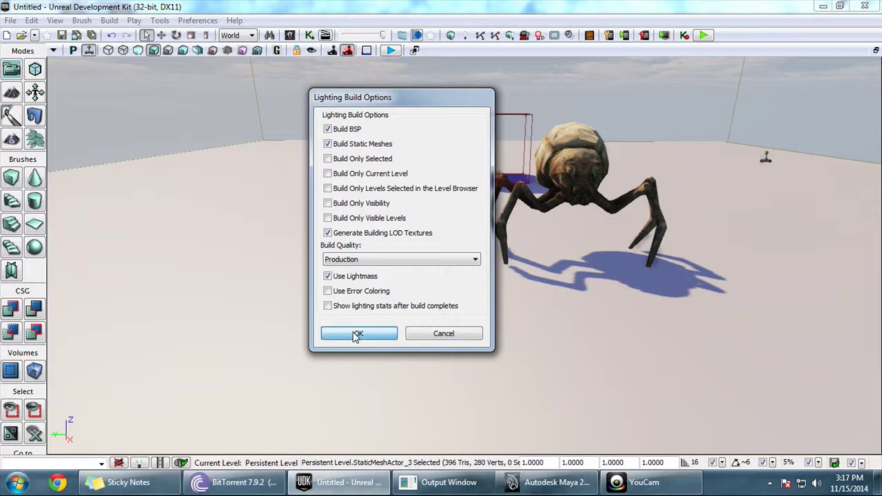
click(354, 162)
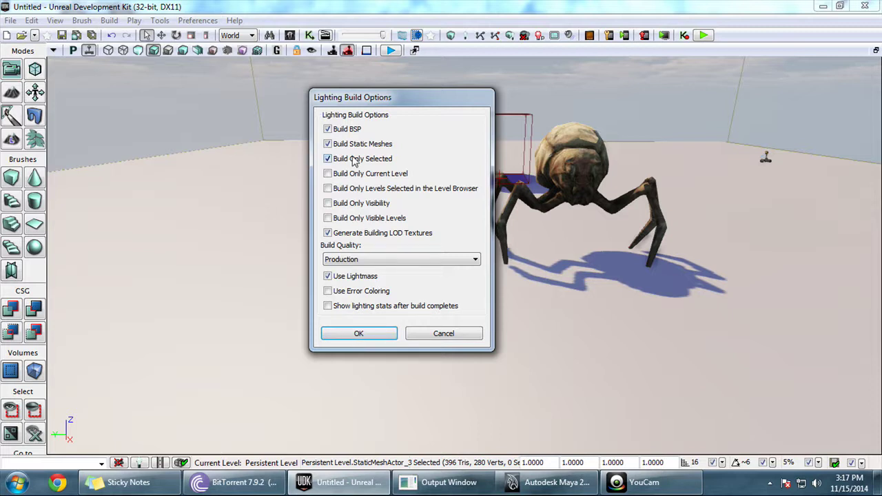
click(357, 334)
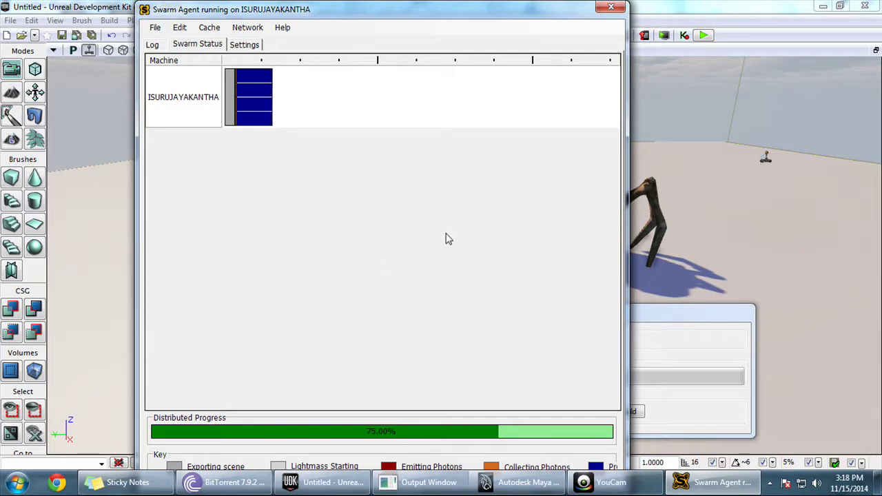
- Let the lighting build finish, and close the Swarm Agent and Map Check windows
drag(427, 10, 467, 16)
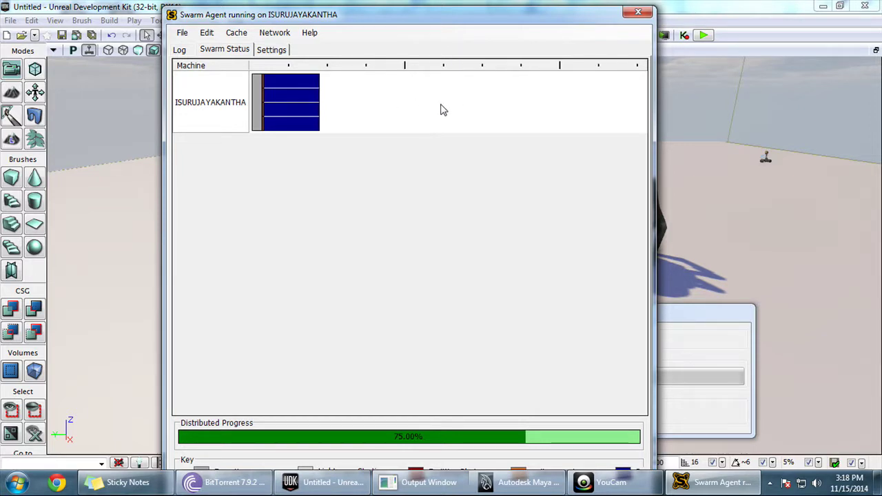
drag(440, 16, 362, 18)
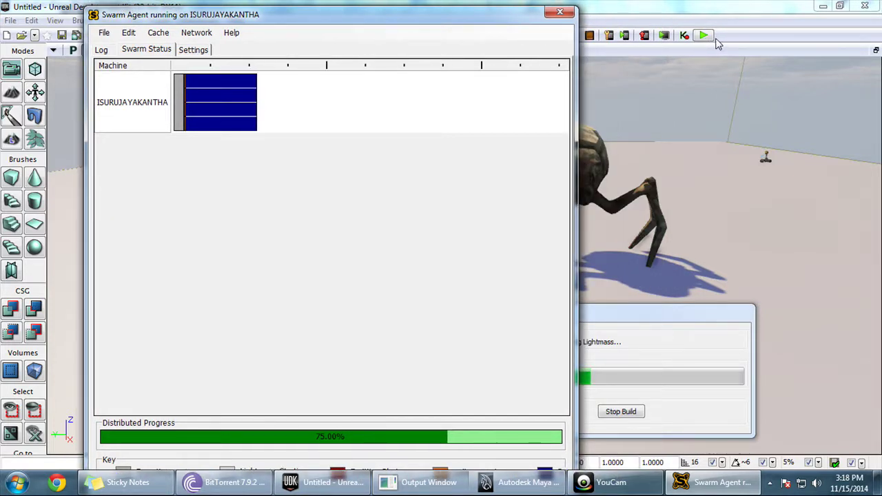
drag(483, 17, 368, 74)
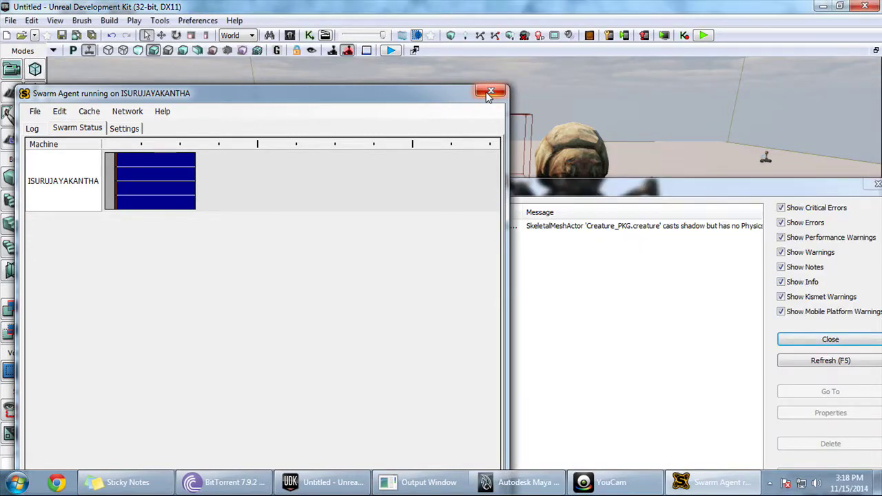
click(486, 91)
drag(616, 191, 467, 189)
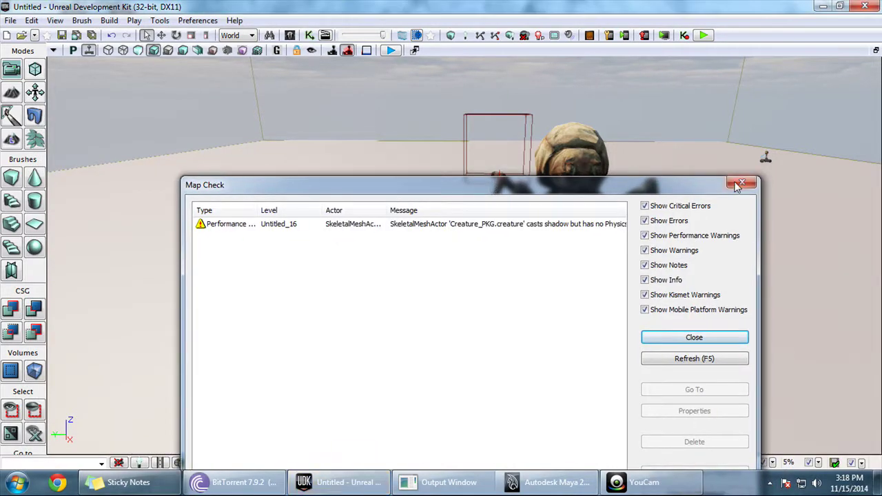
click(743, 184)
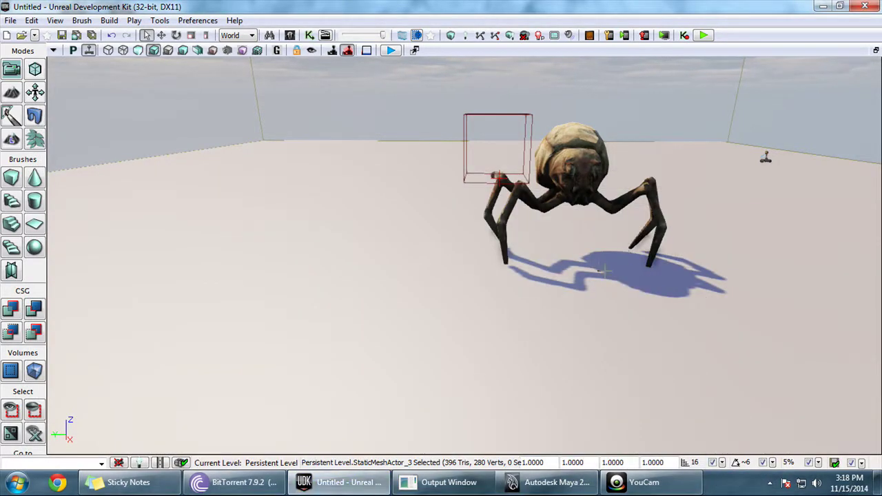
- Run the level in the editor preview to check the creature's idle animation, and exit the preview
click(703, 35)
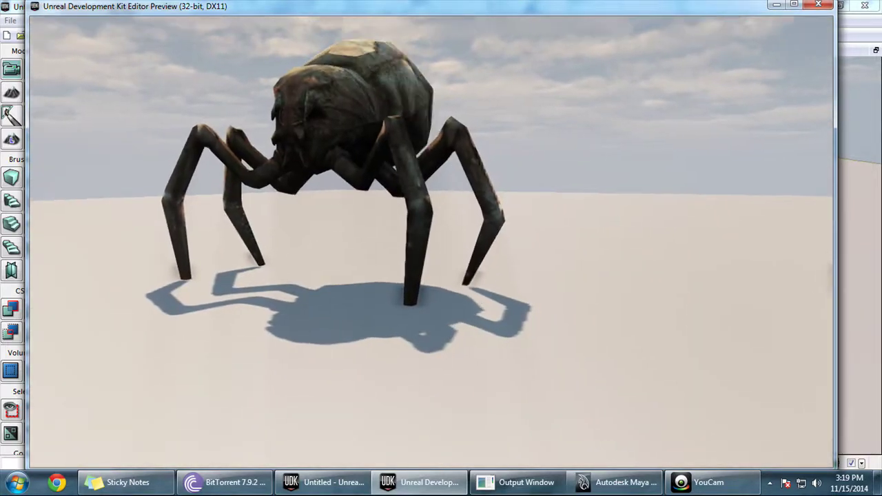
key(Escape)
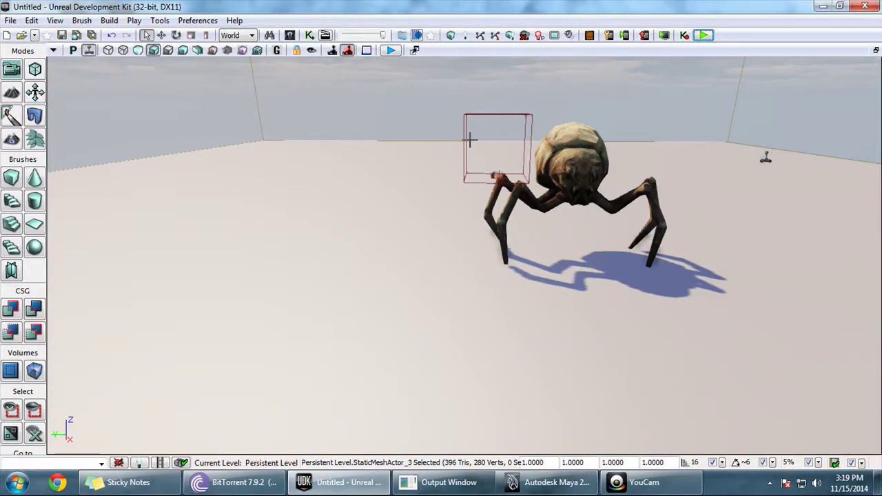